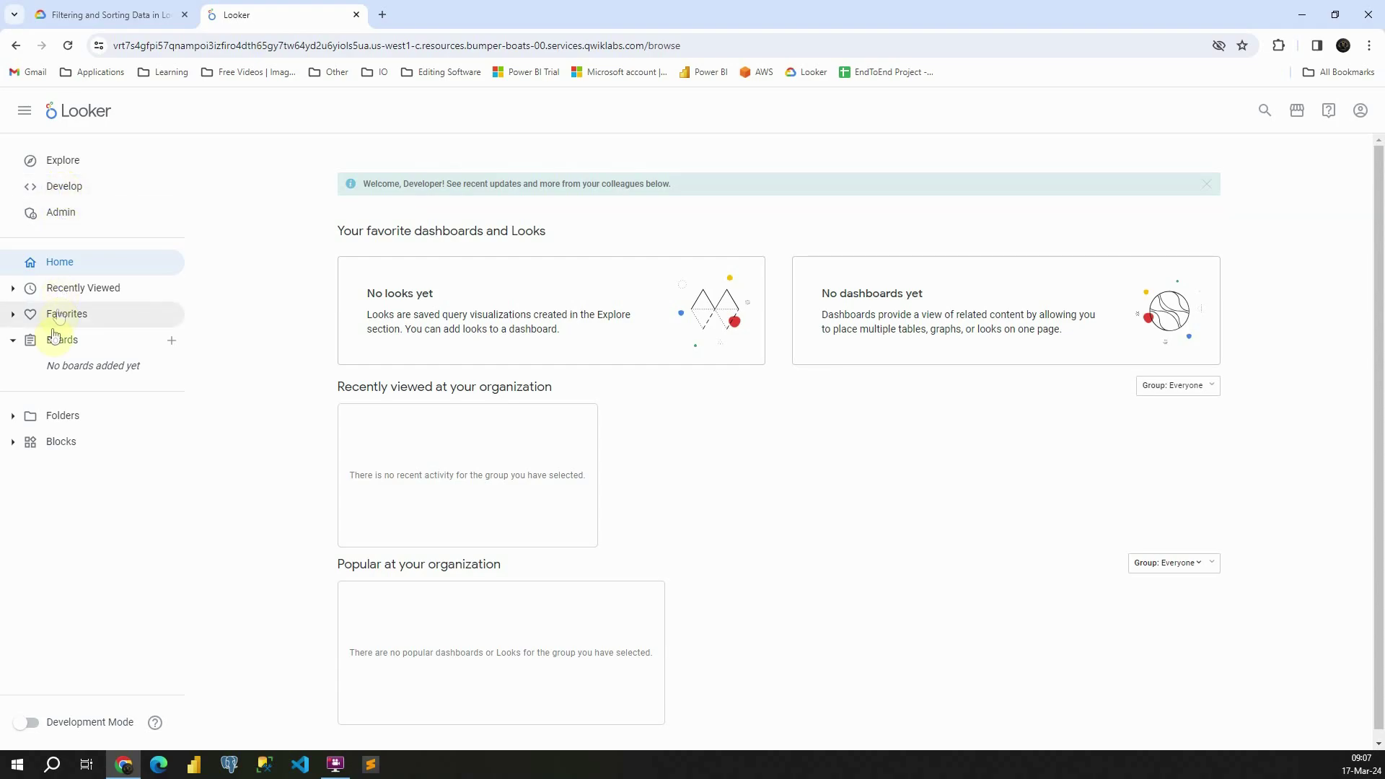
- Show the Explore list: Events, Order Items, Airports, Flights and Fruit Basket
left_click(52, 162)
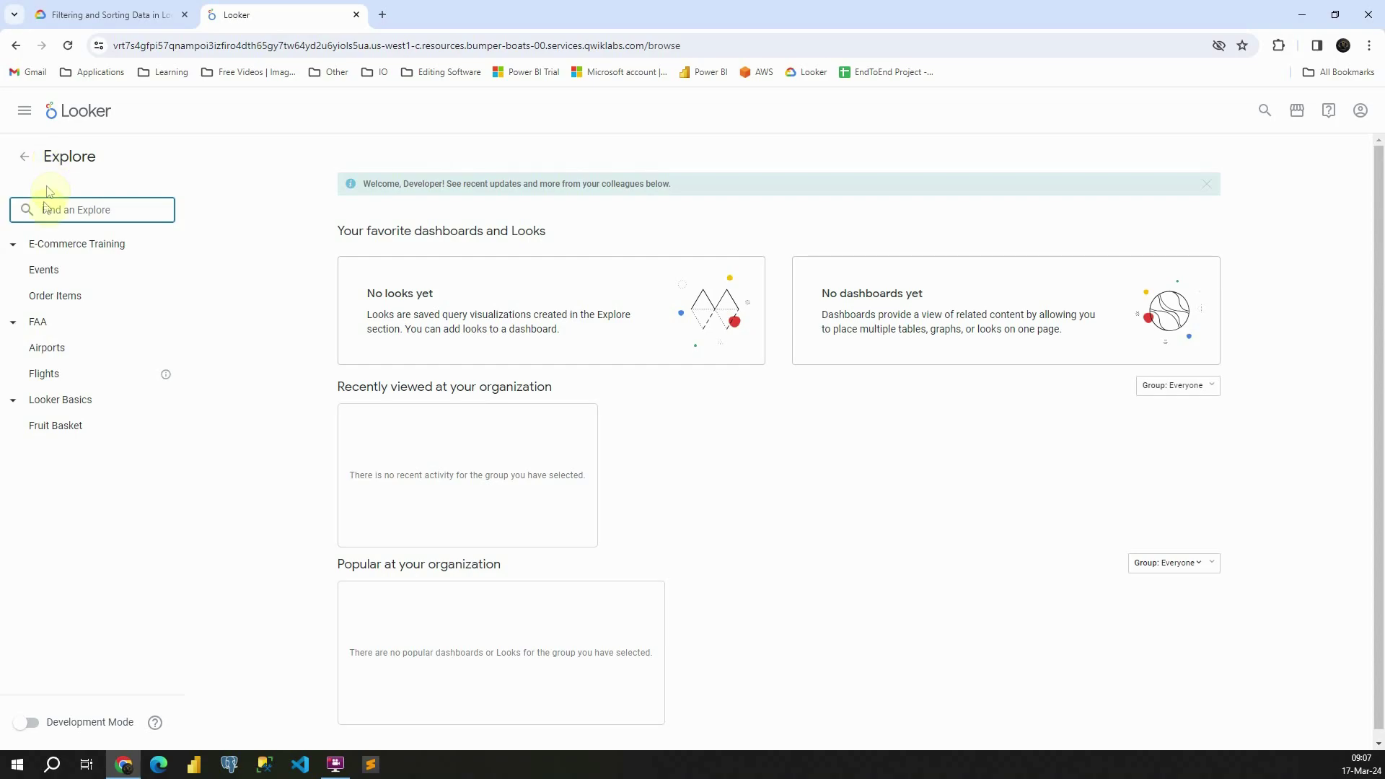
- Collapse the E-Commerce Training, FAA and Looker Basics groups, then re-expand E-Commerce Training
left_click(13, 246)
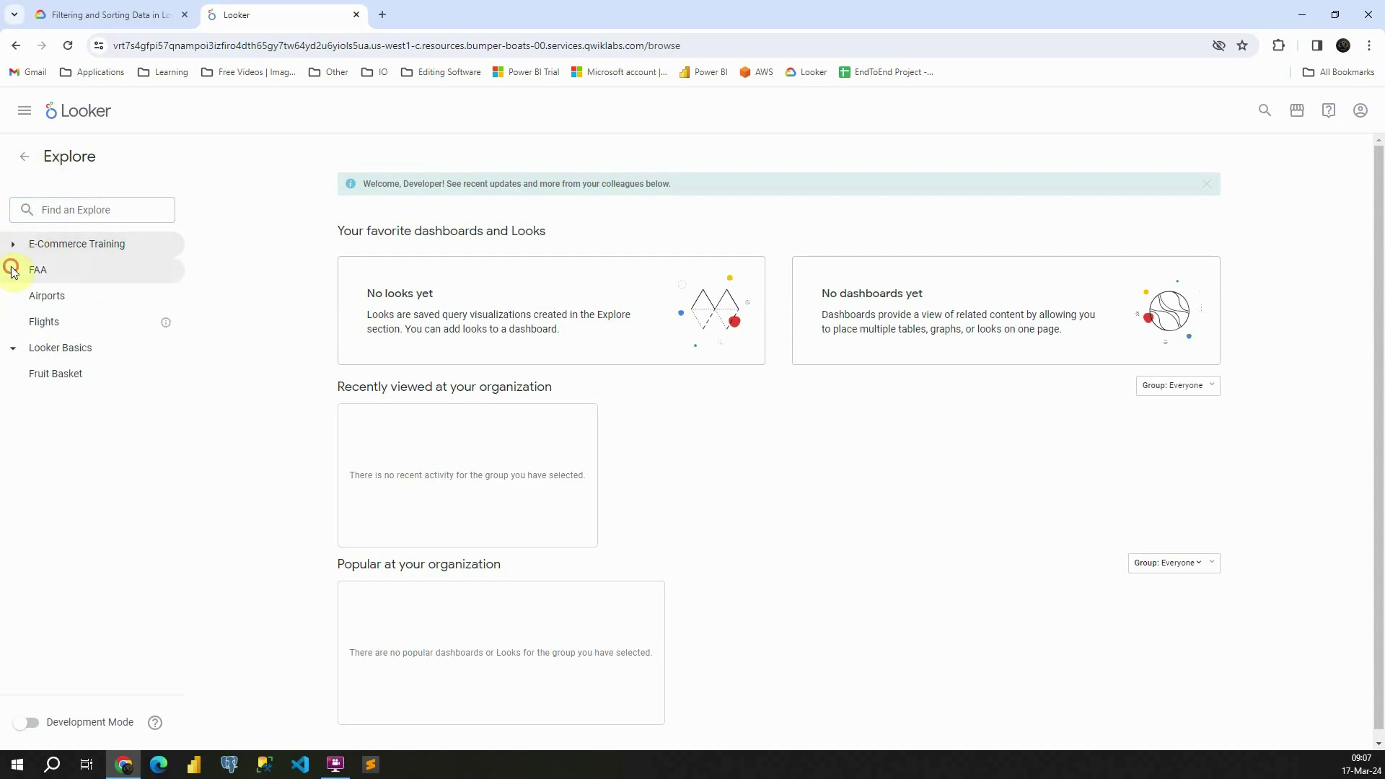
left_click(10, 270)
left_click(13, 296)
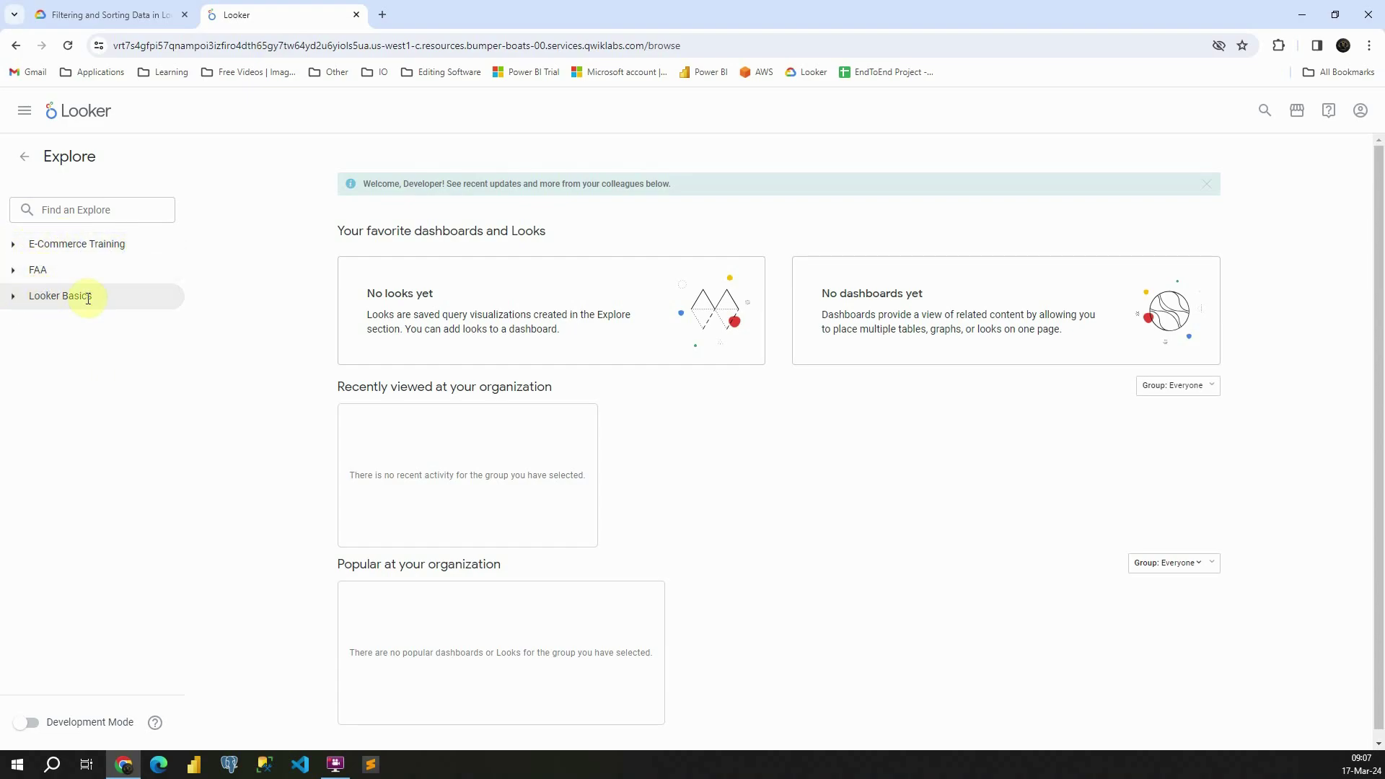
left_click(13, 243)
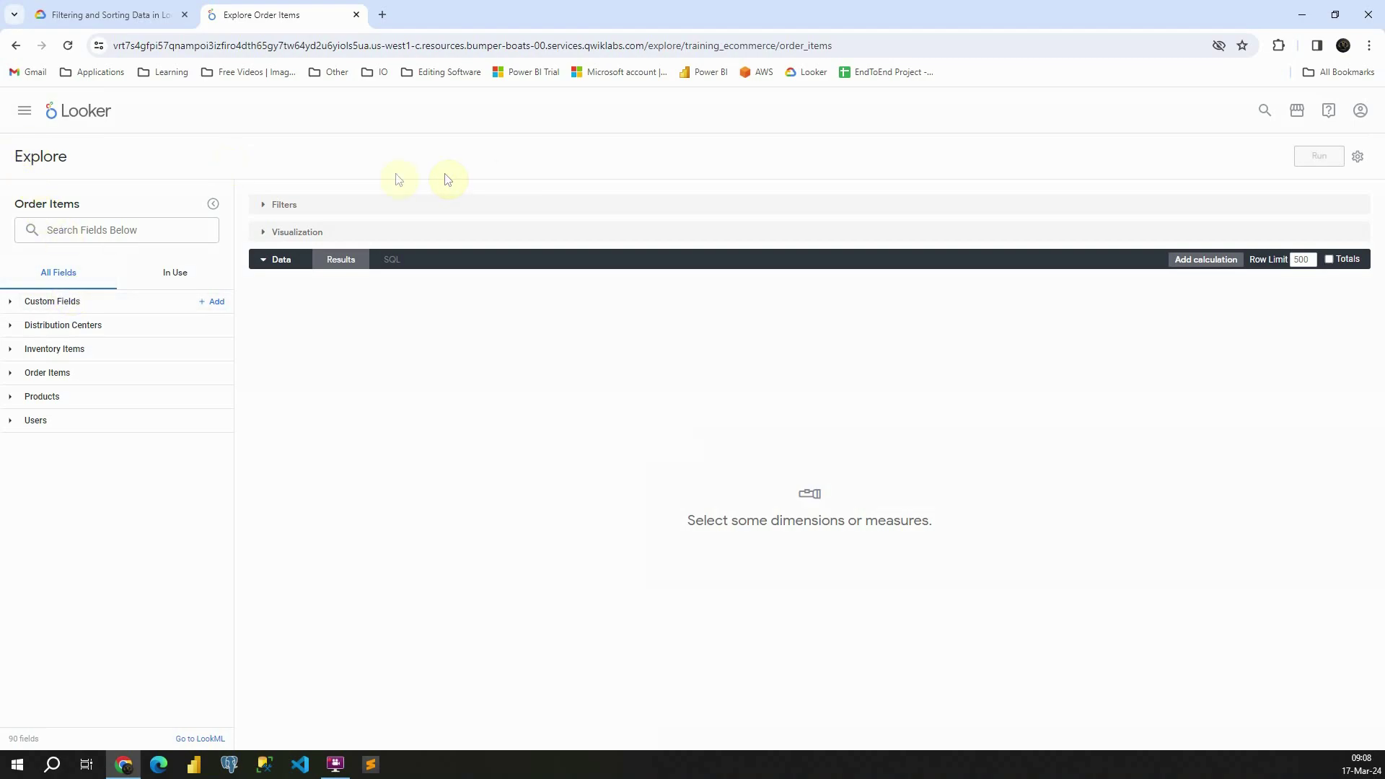
- Fold away the Data section of the Order Items Explore
left_click(264, 262)
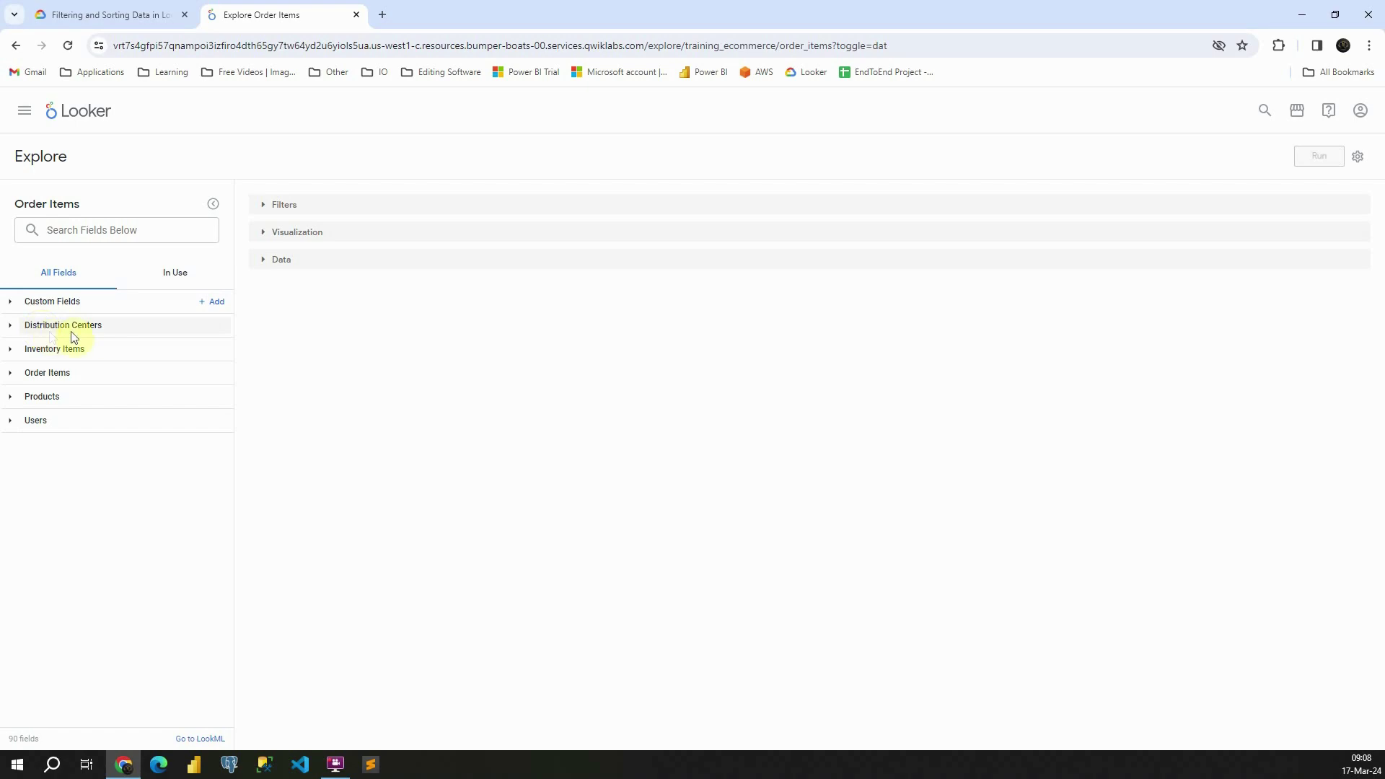
- Expand and collapse the Distribution Centers and Order Items field groups
left_click(11, 326)
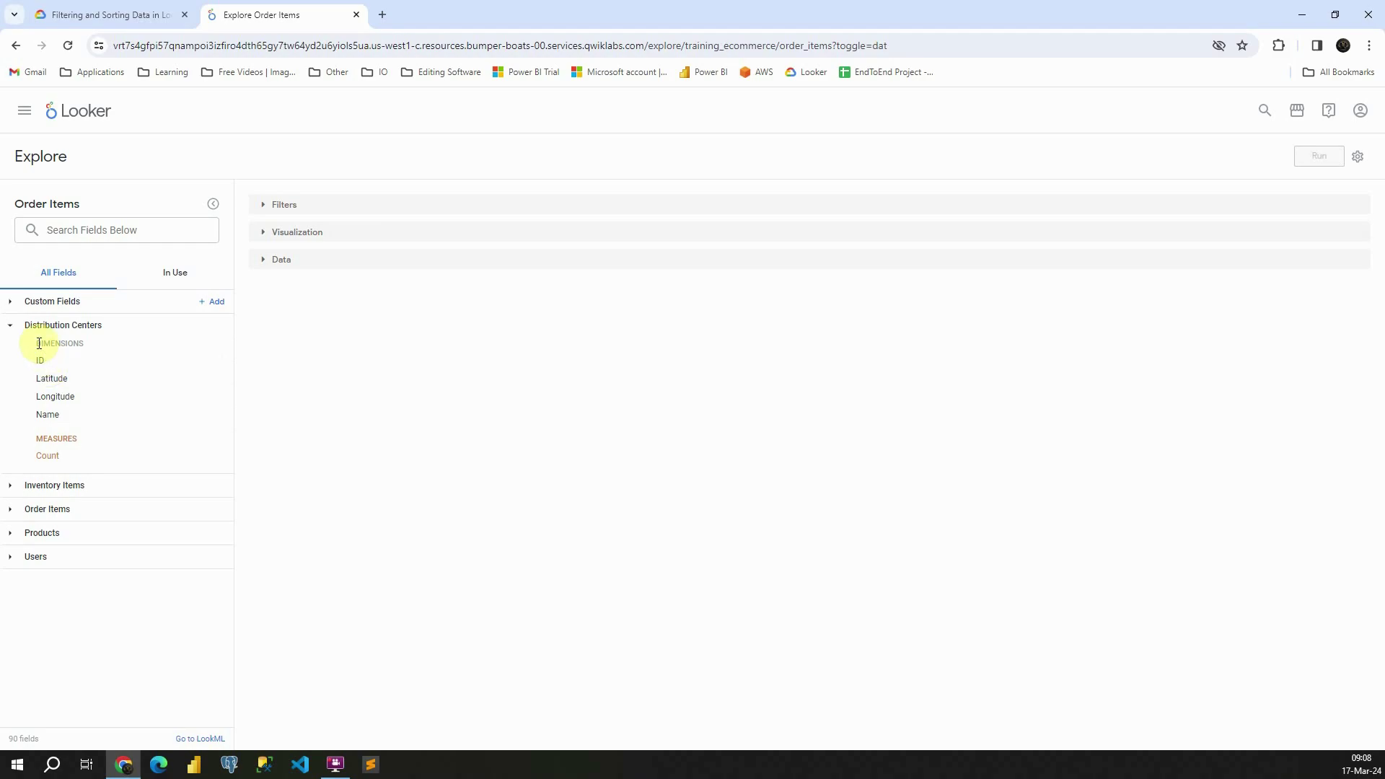
left_click_drag(35, 342, 87, 347)
left_click(10, 325)
left_click(9, 372)
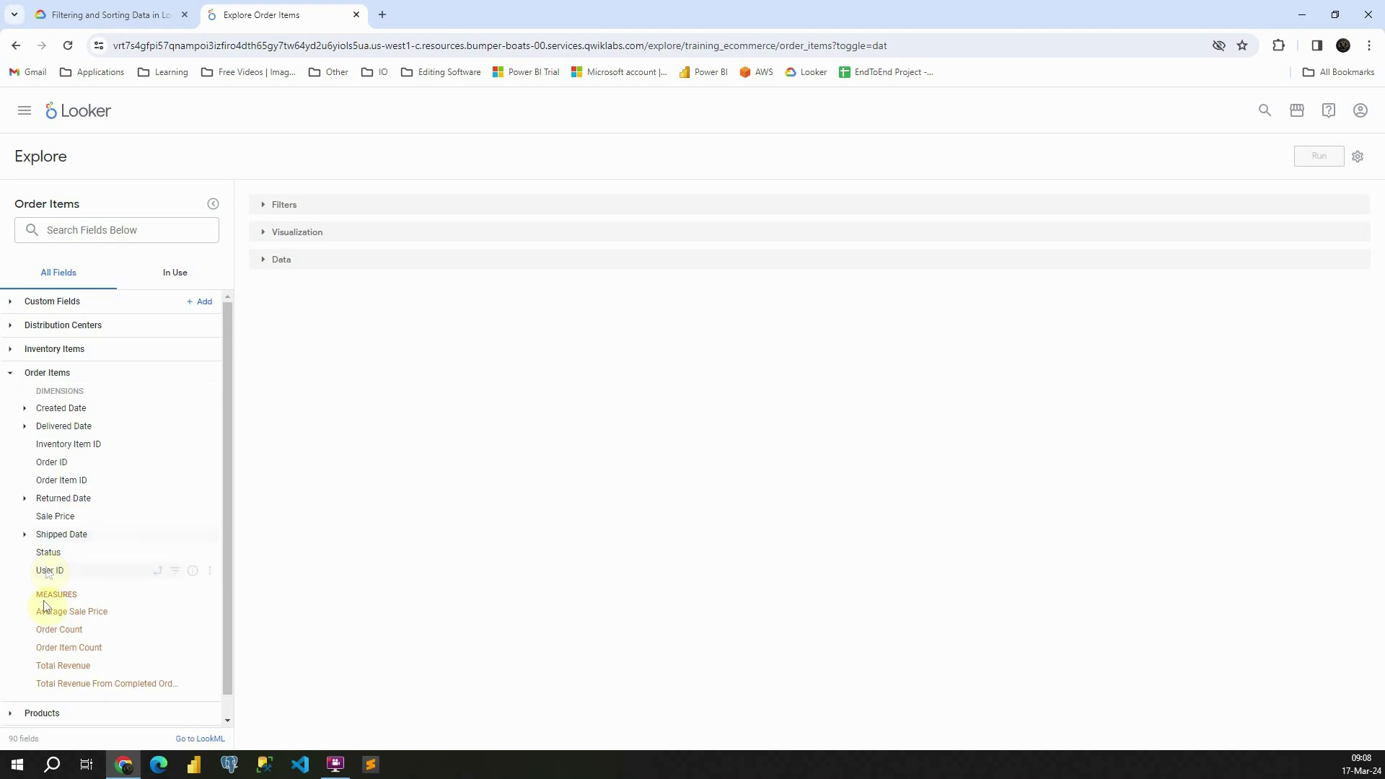
left_click(11, 374)
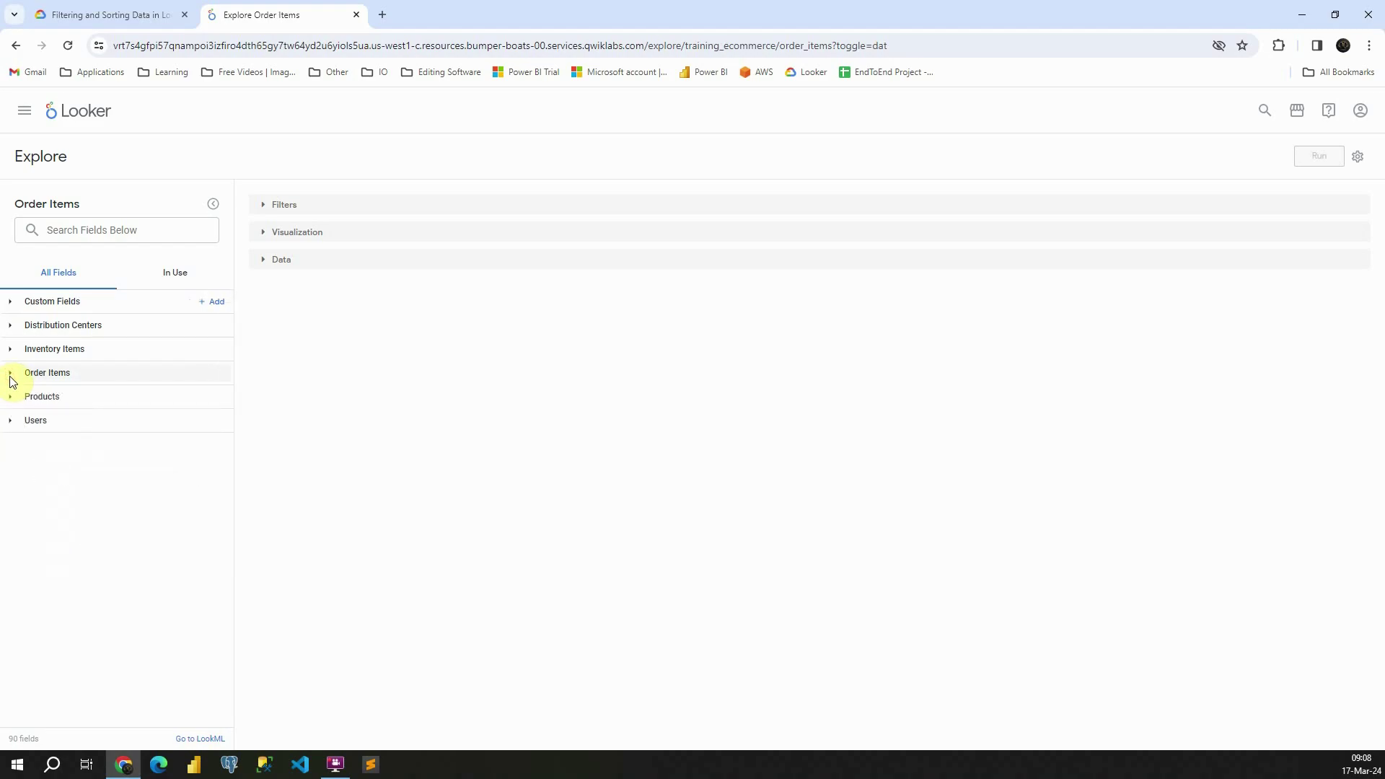
- Toggle between In Use and All Fields, then expand Inventory Items to list its fields
left_click(180, 272)
left_click(92, 273)
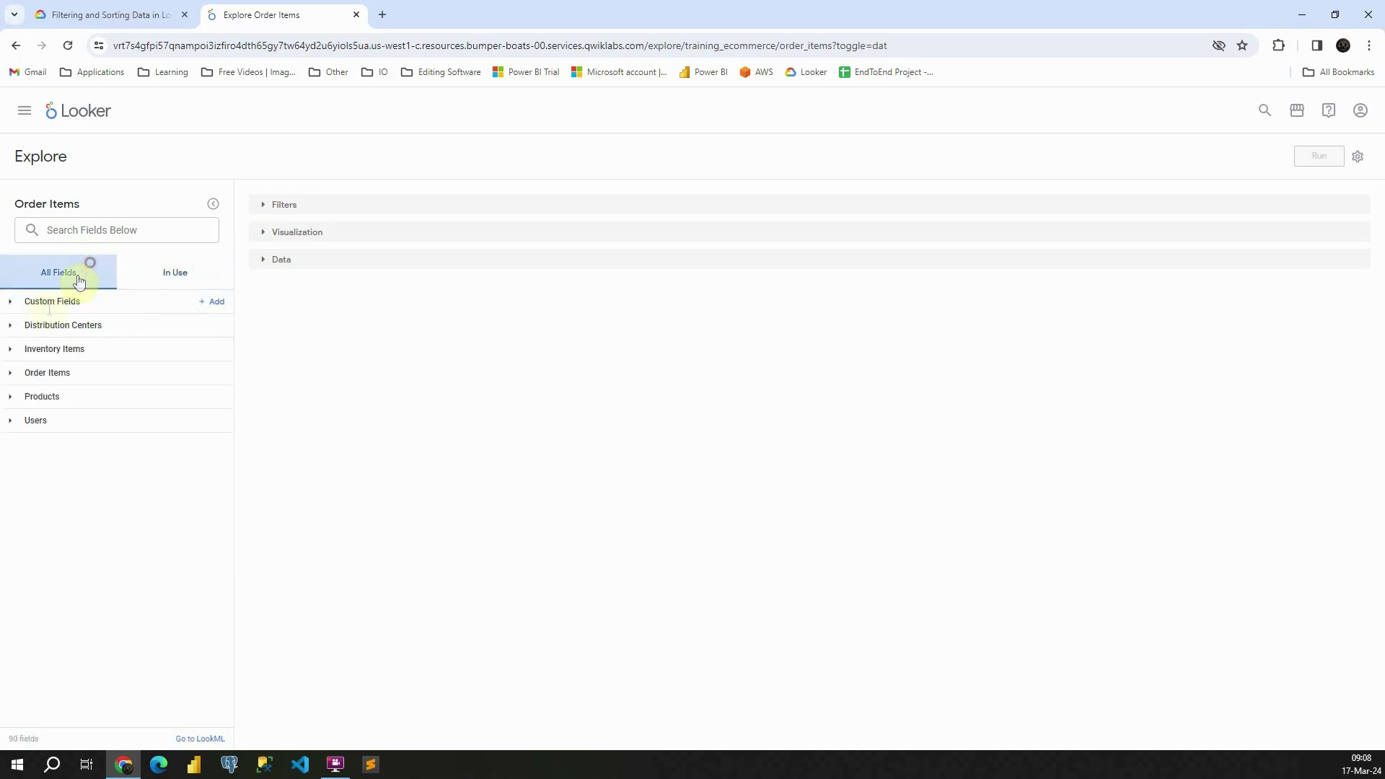
left_click(10, 349)
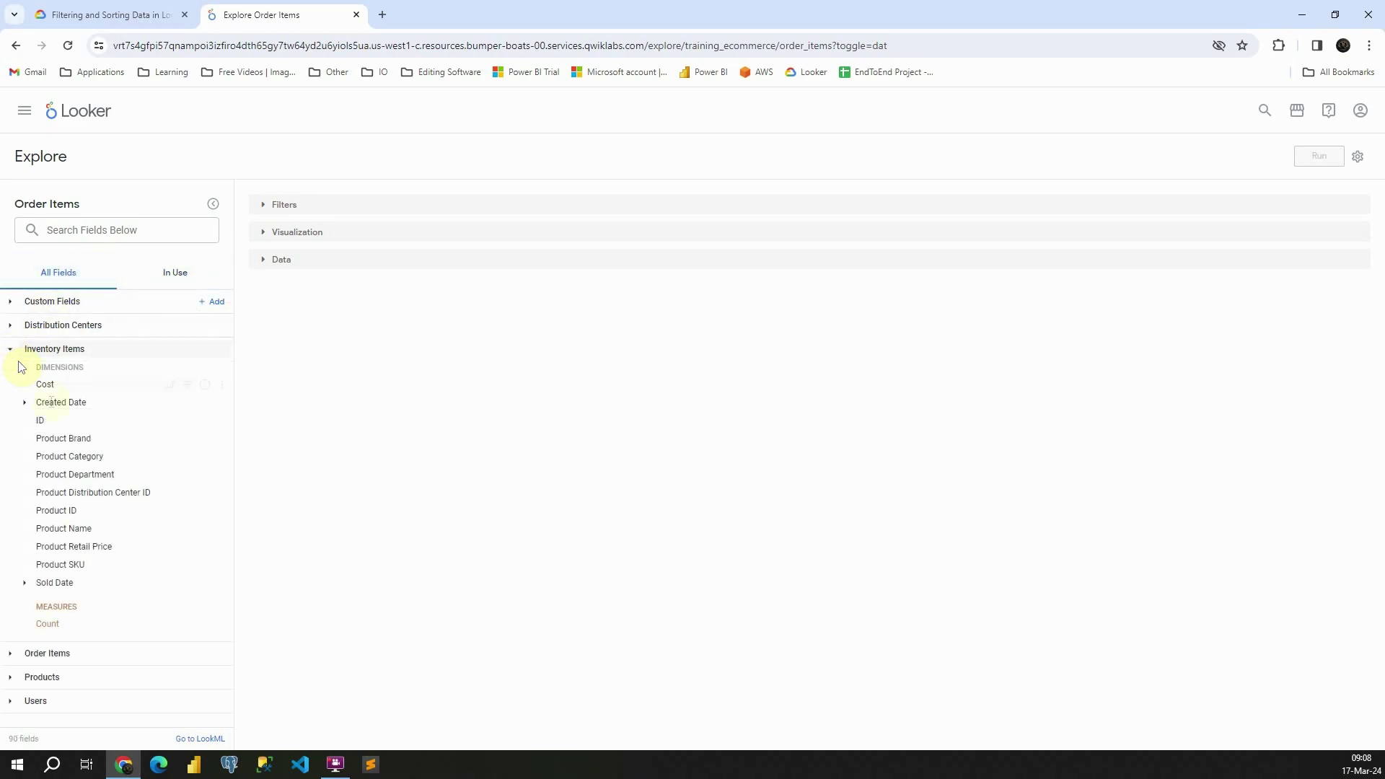
- Query Inventory Items Product Brand with Order Items Total Revenue, returning 500 rows
left_click(62, 439)
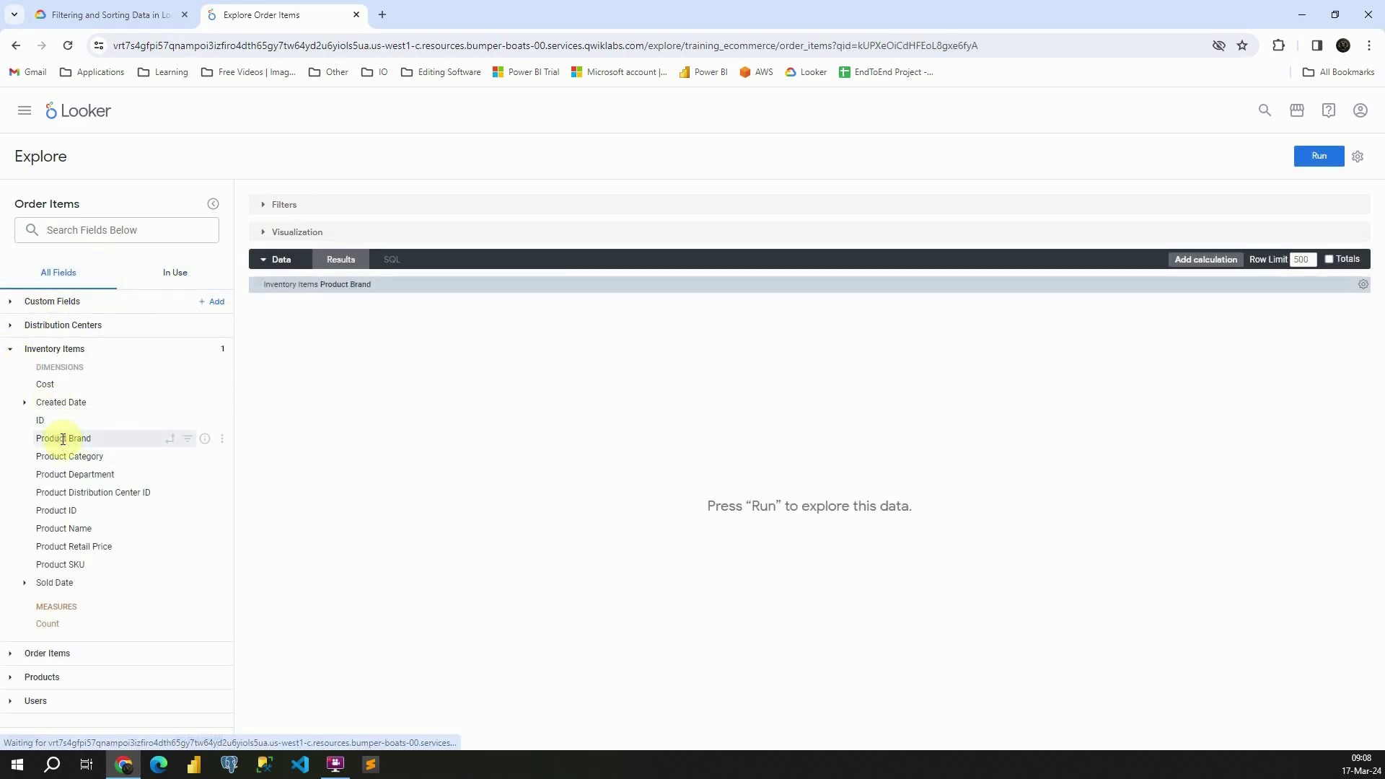
left_click(10, 653)
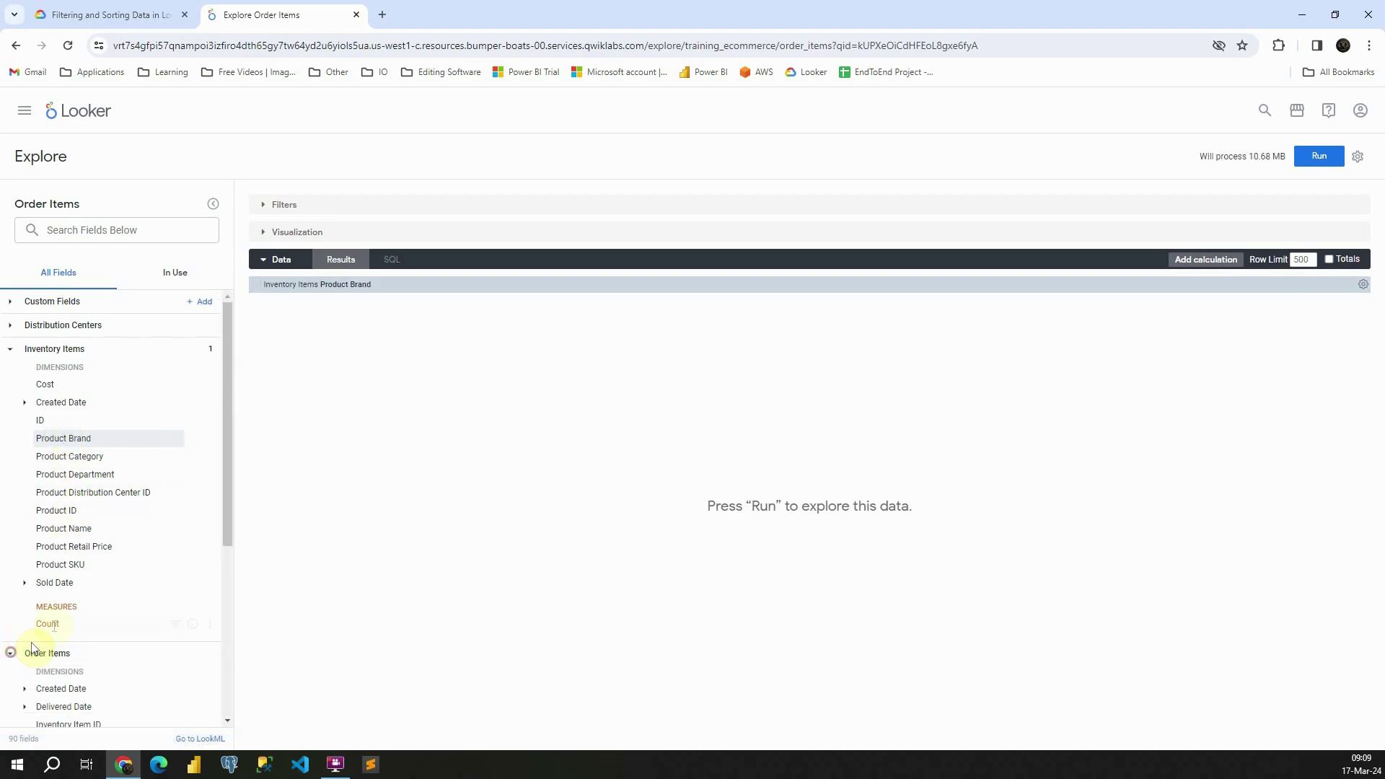
scroll(55, 621, "down", 4)
left_click(61, 658)
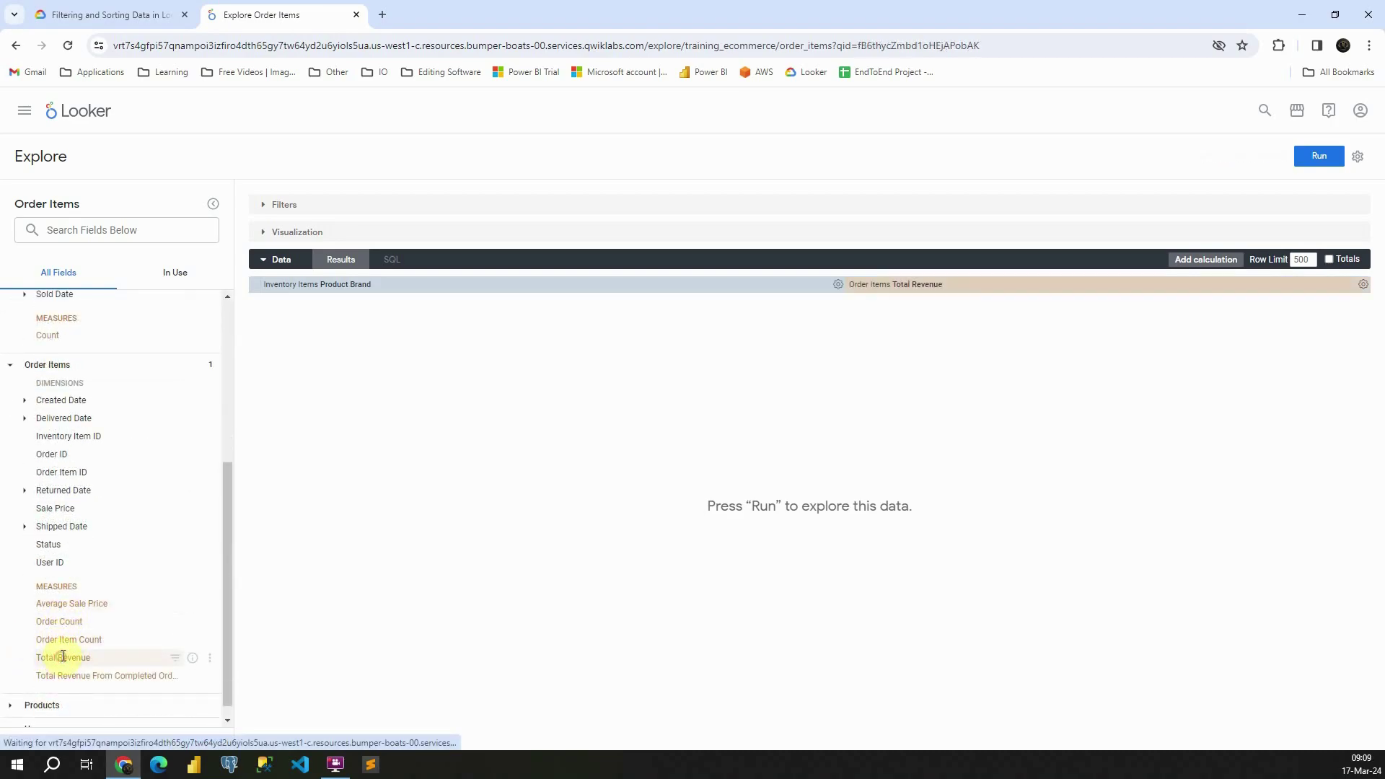
scroll(69, 491, "up", 4)
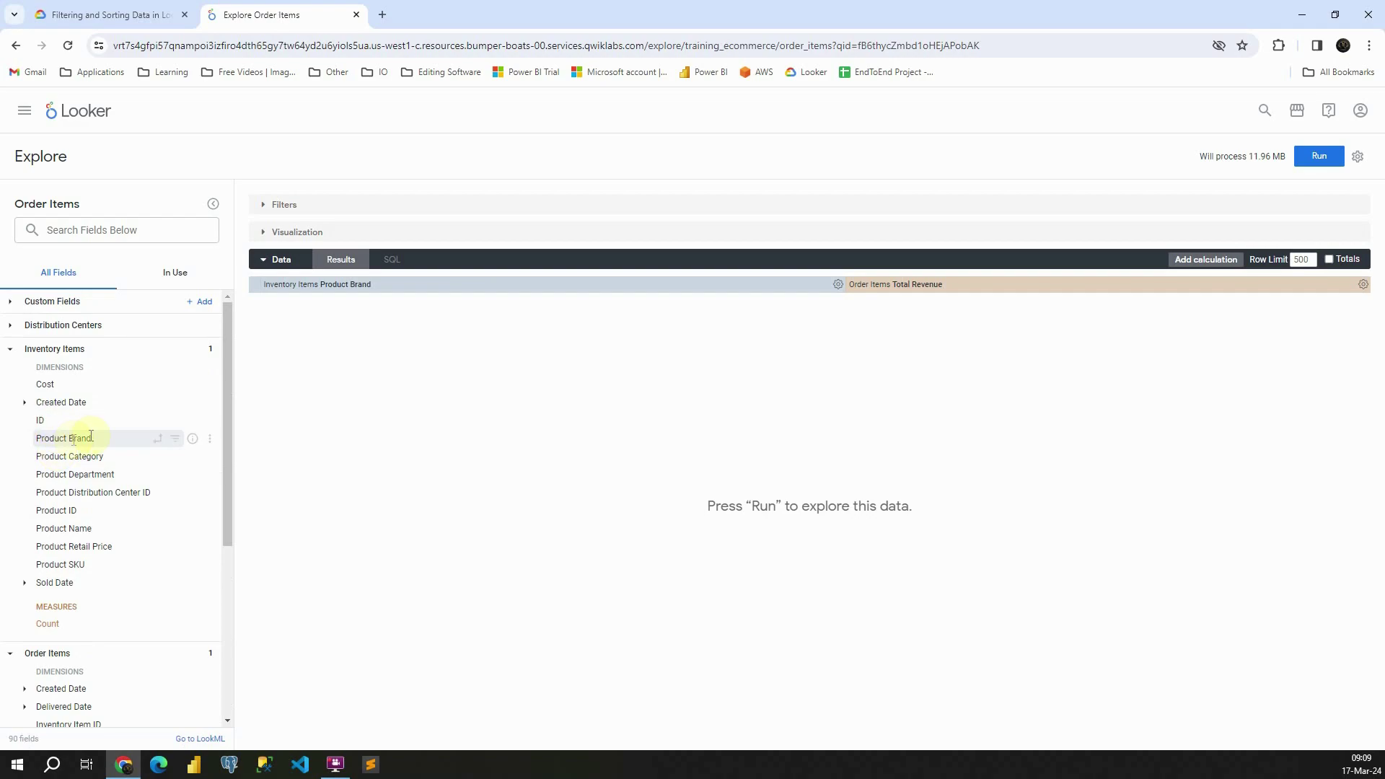
scroll(65, 613, "down", 3)
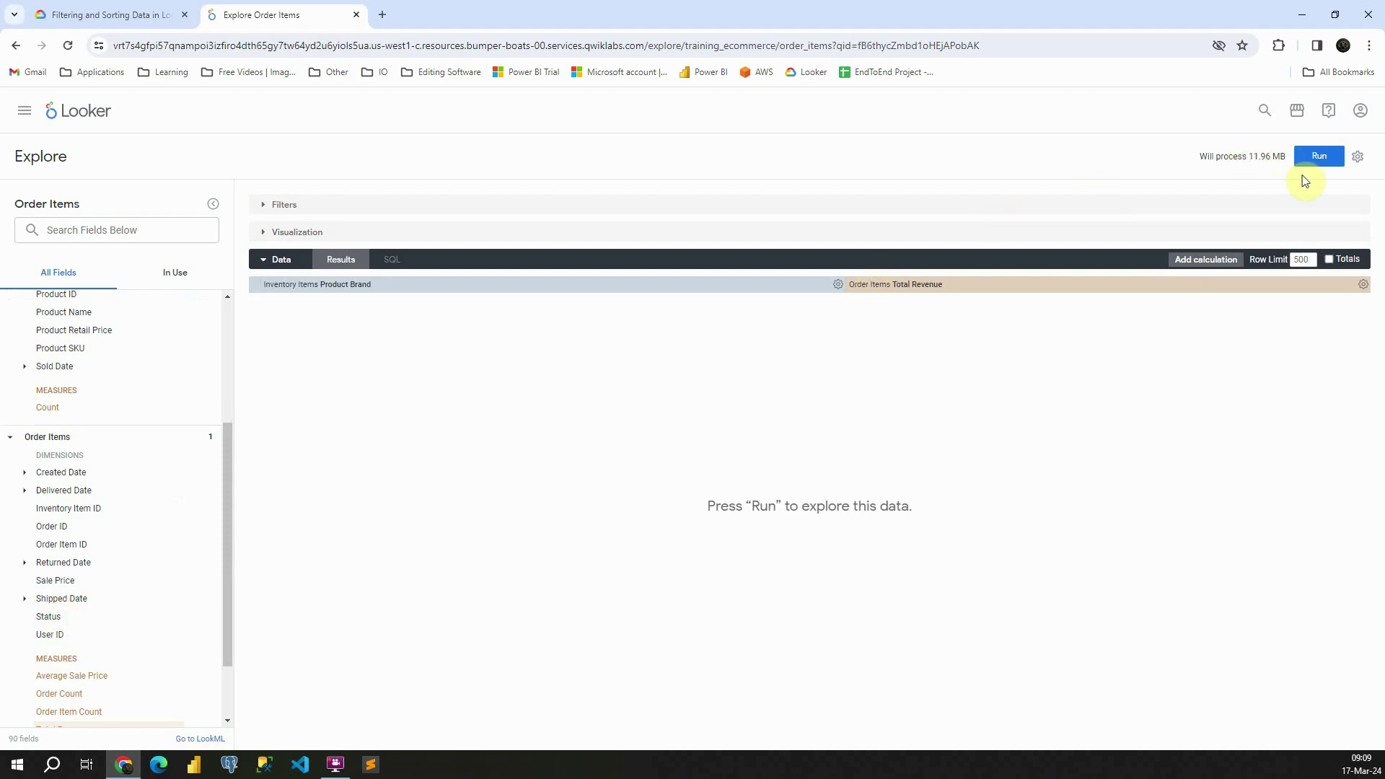
left_click(1315, 161)
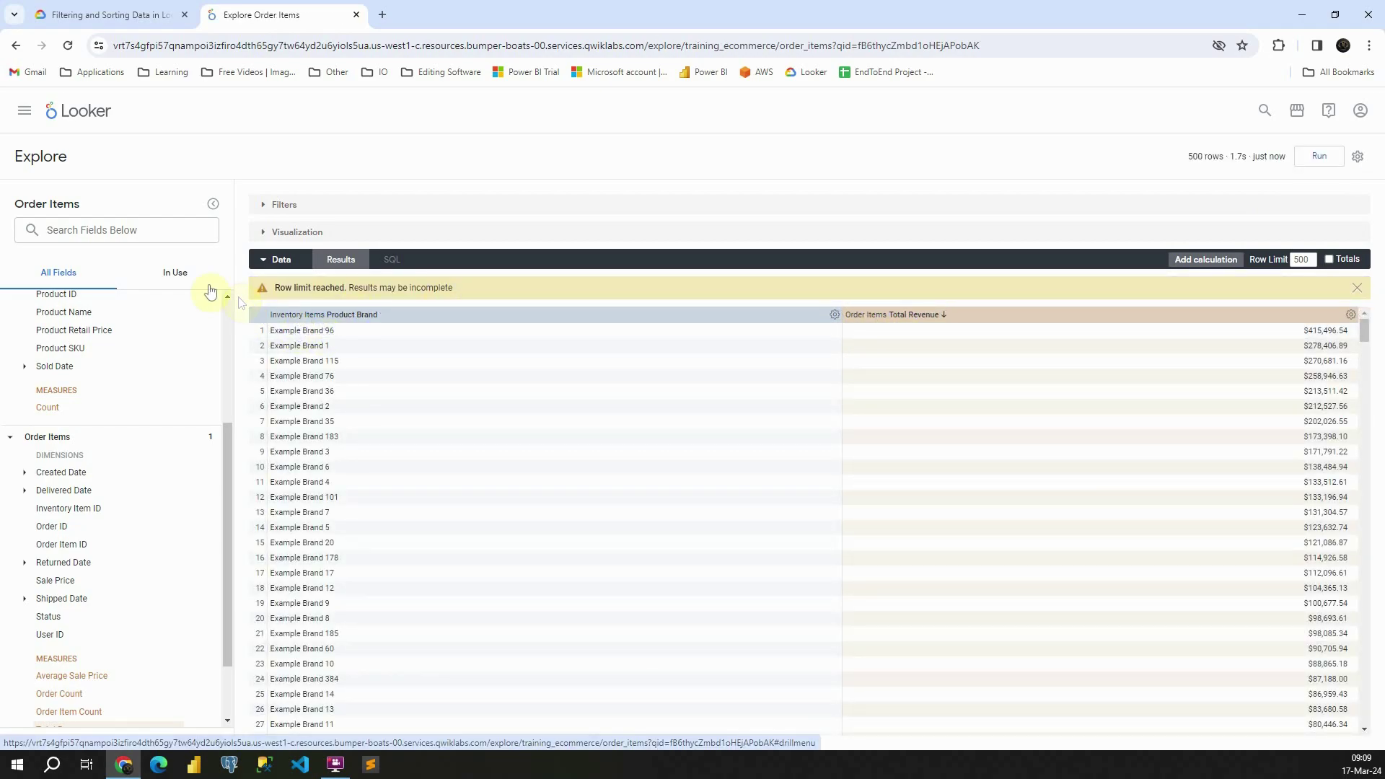
- Drop Total Revenue from the In Use field list, leaving Product Brand alone
left_click(160, 276)
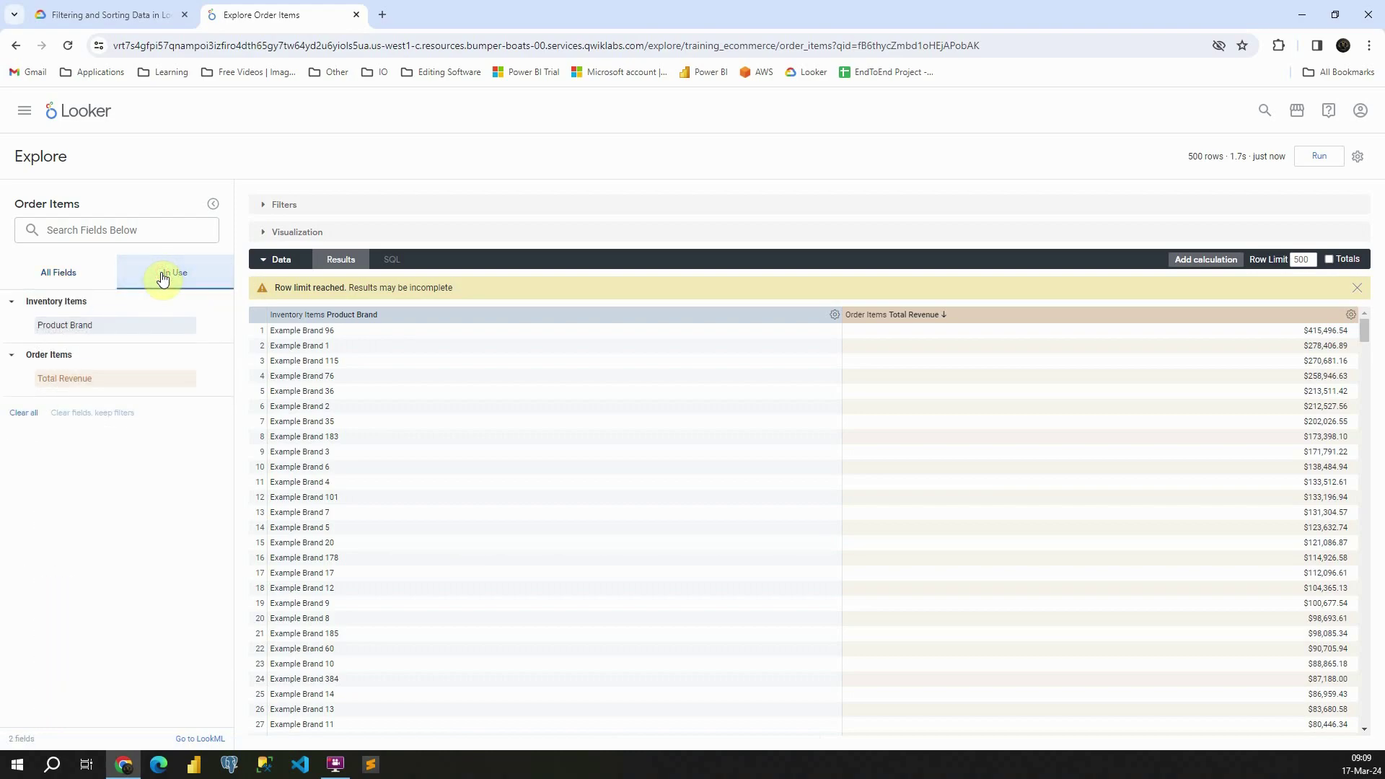
triple_click(85, 302)
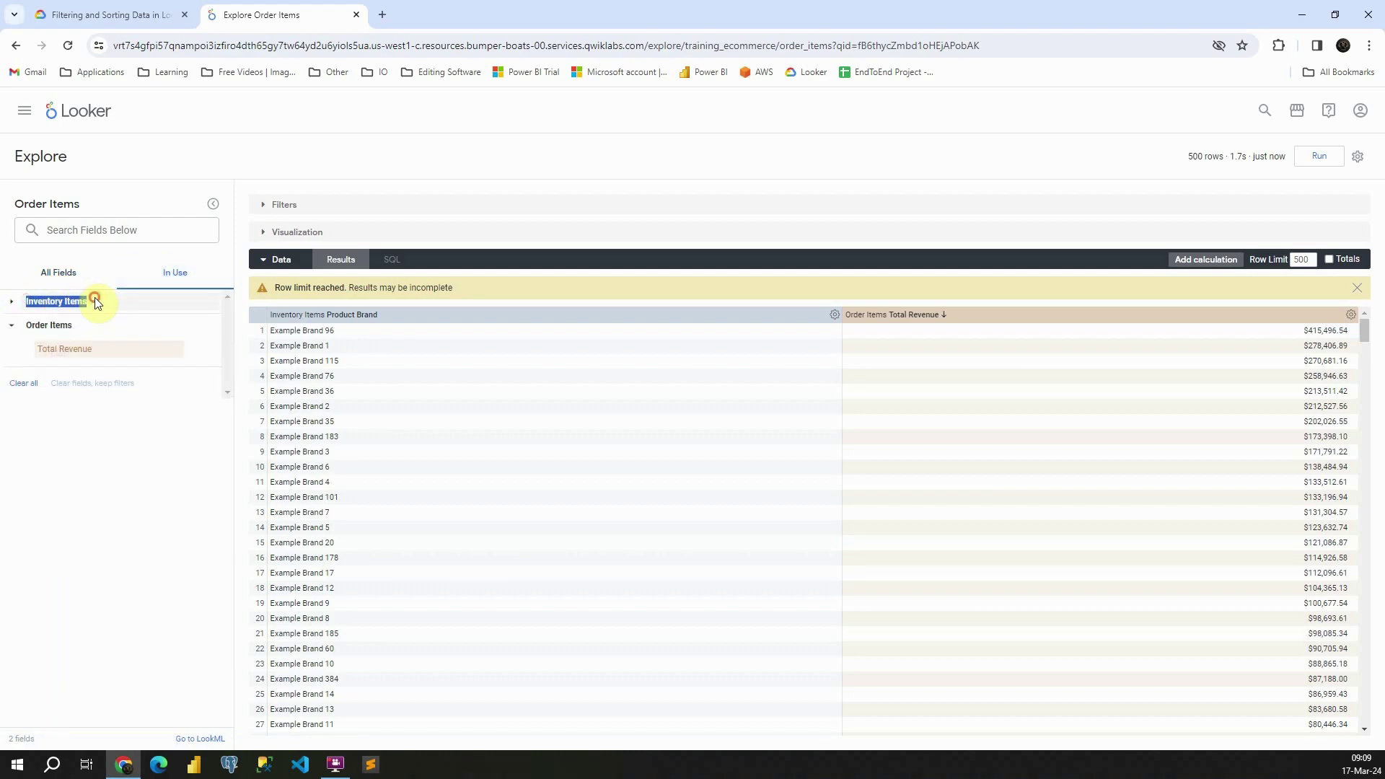
left_click(12, 302)
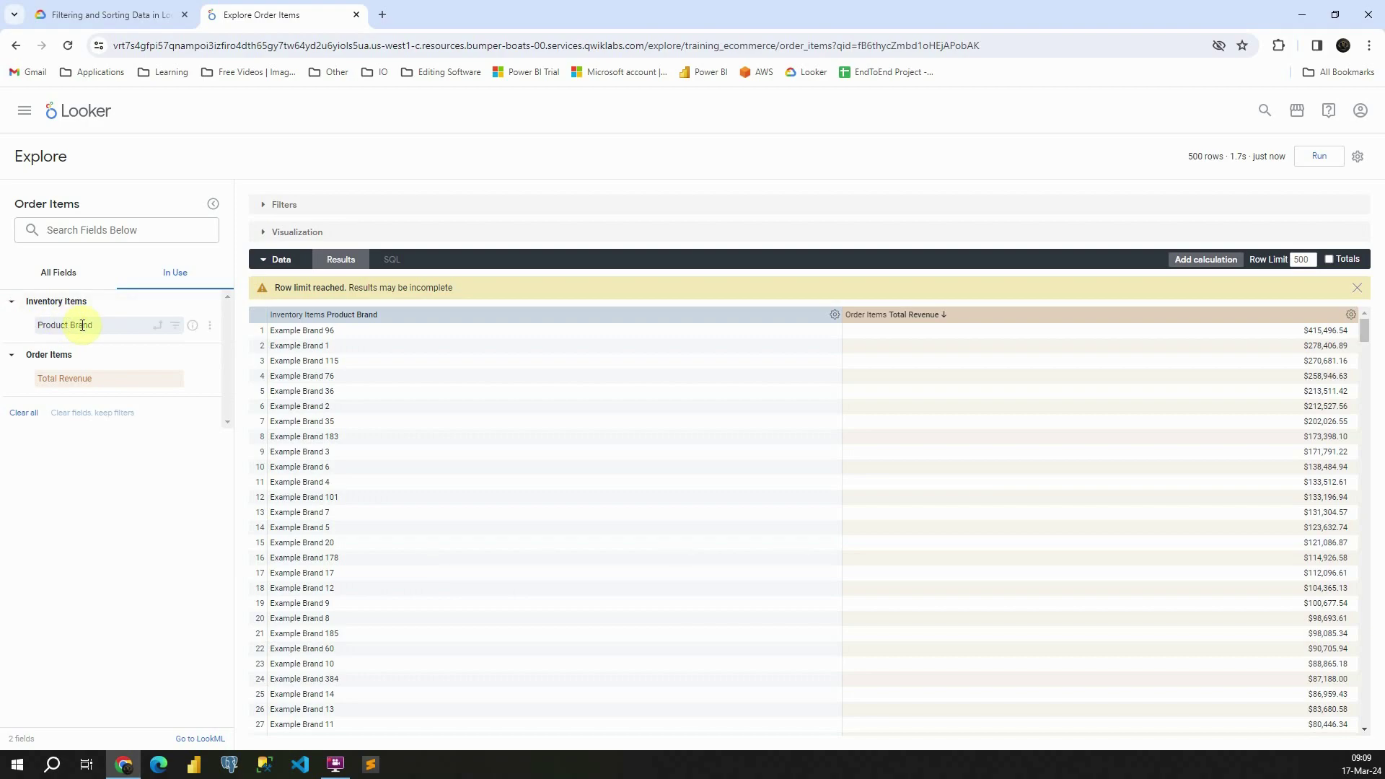
left_click(38, 378)
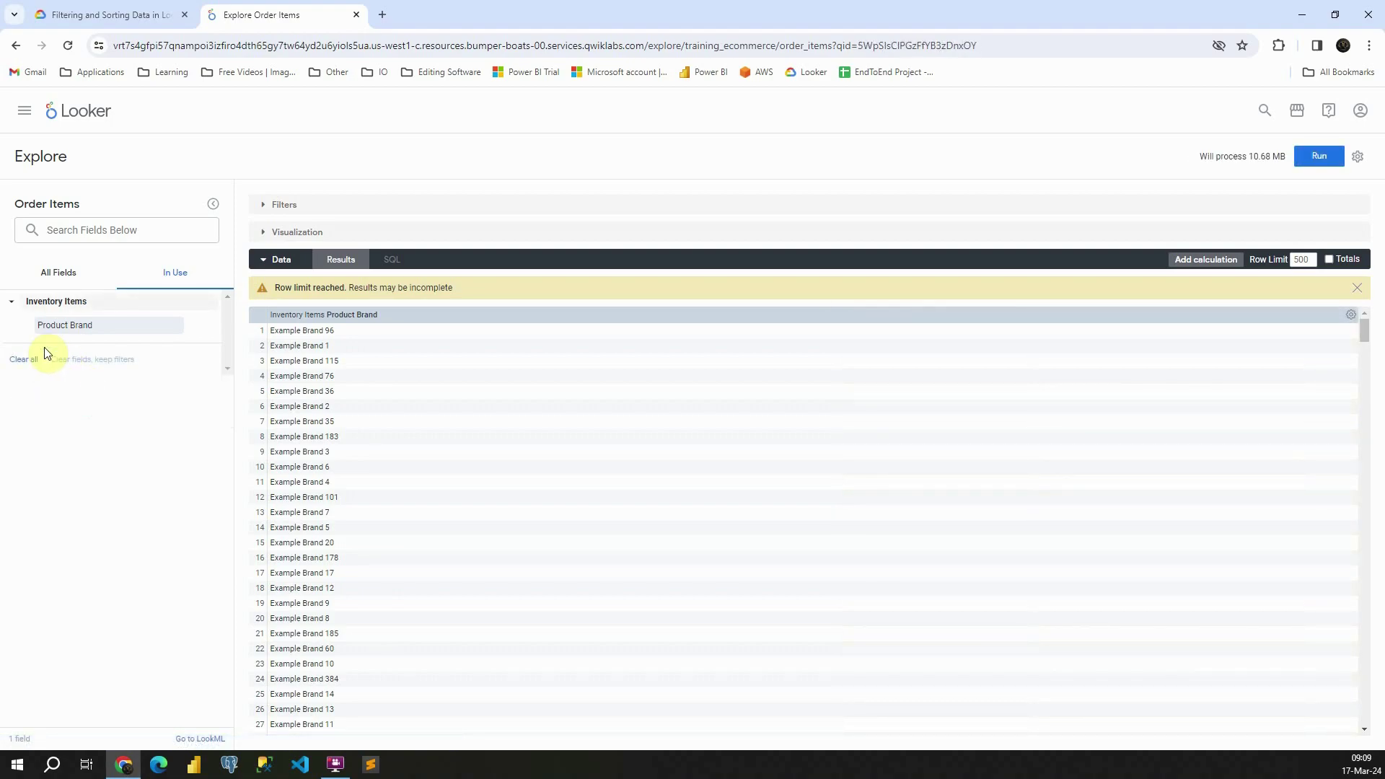
- Re-add Order Items Total Revenue and rerun for 500 brand rows sorted by revenue
left_click(63, 283)
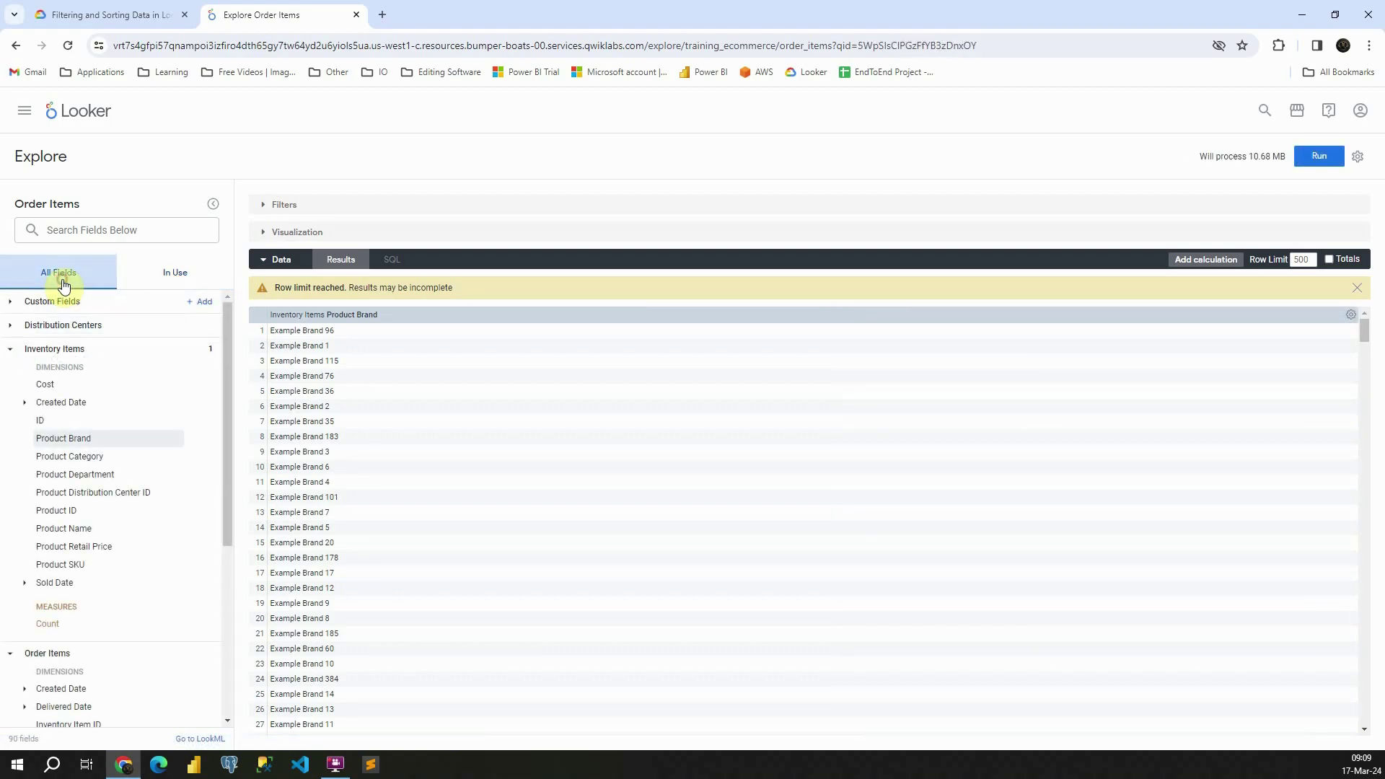
scroll(36, 538, "down", 3)
scroll(40, 547, "down", 1)
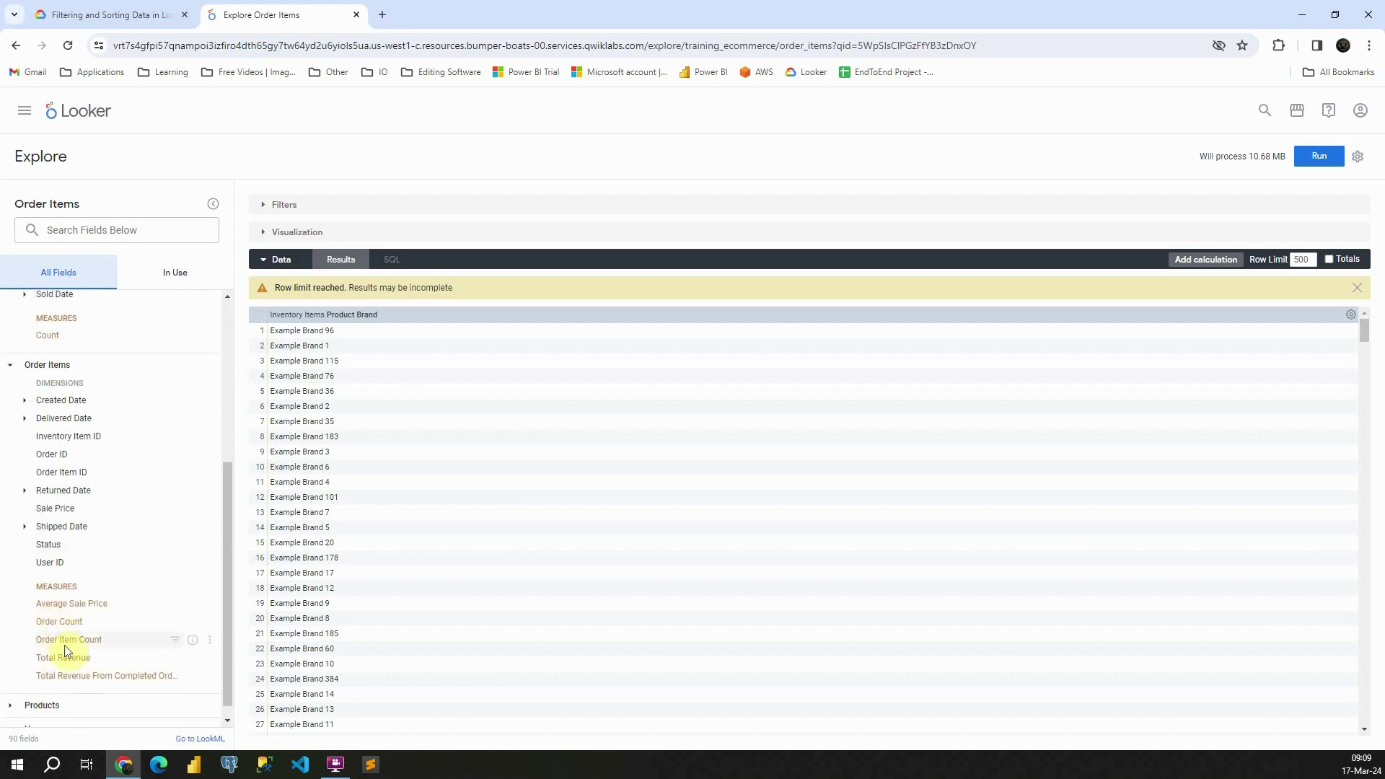
left_click(86, 653)
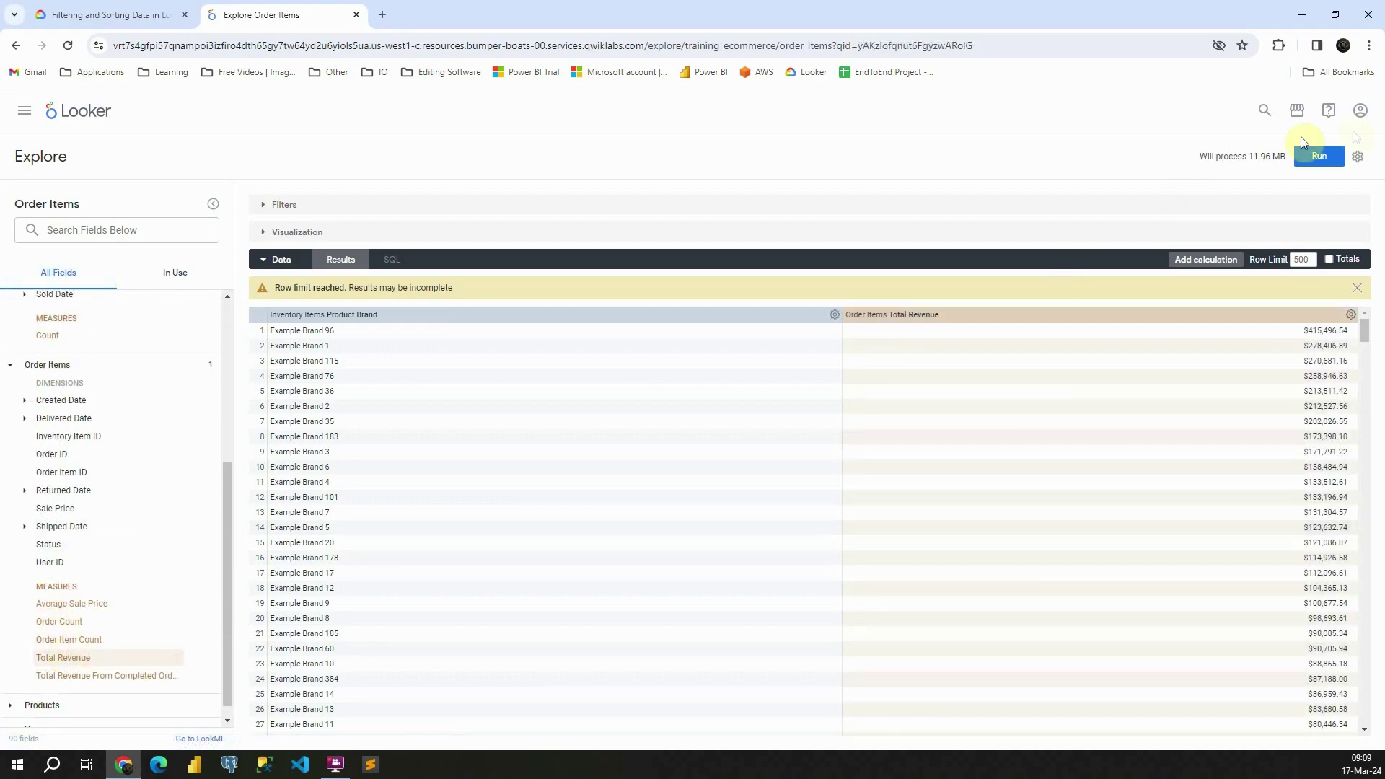
left_click(1322, 156)
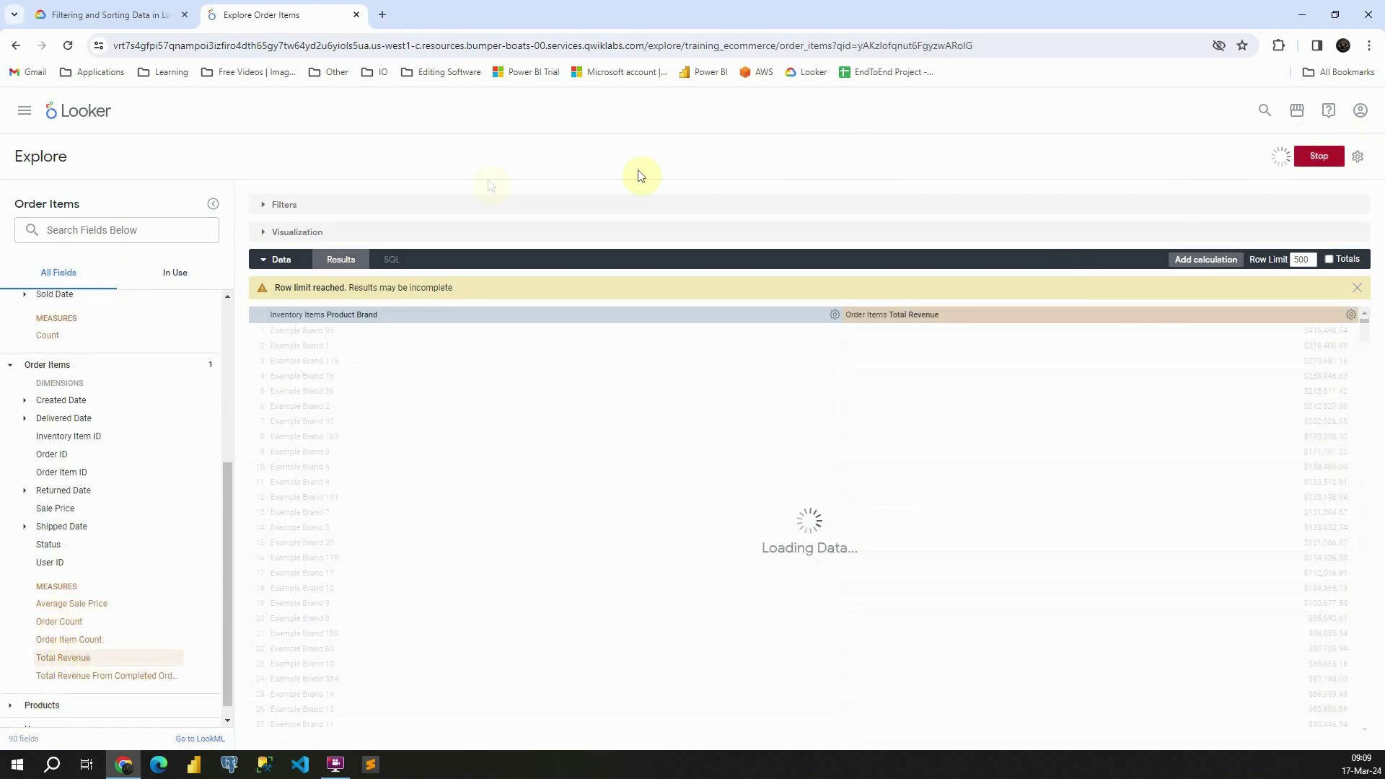
left_click(172, 274)
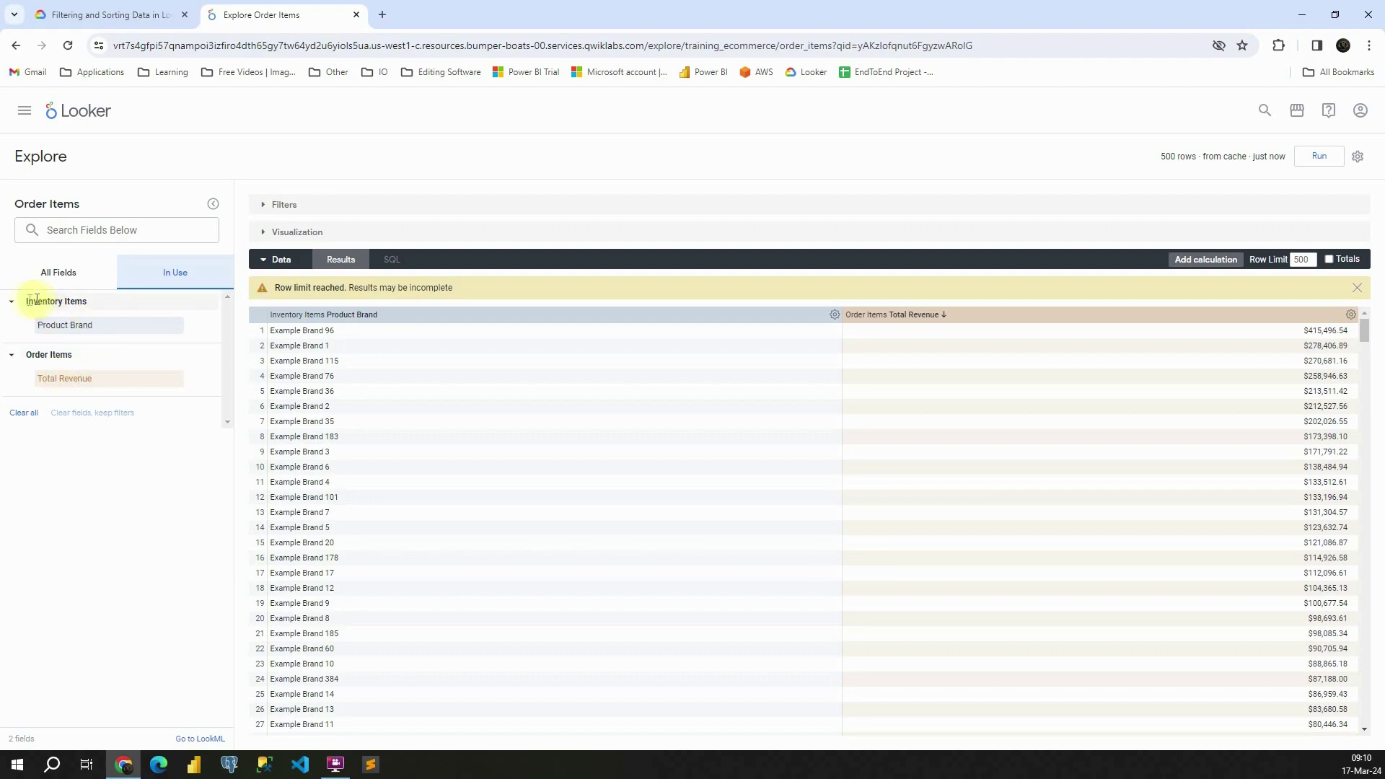
left_click(63, 278)
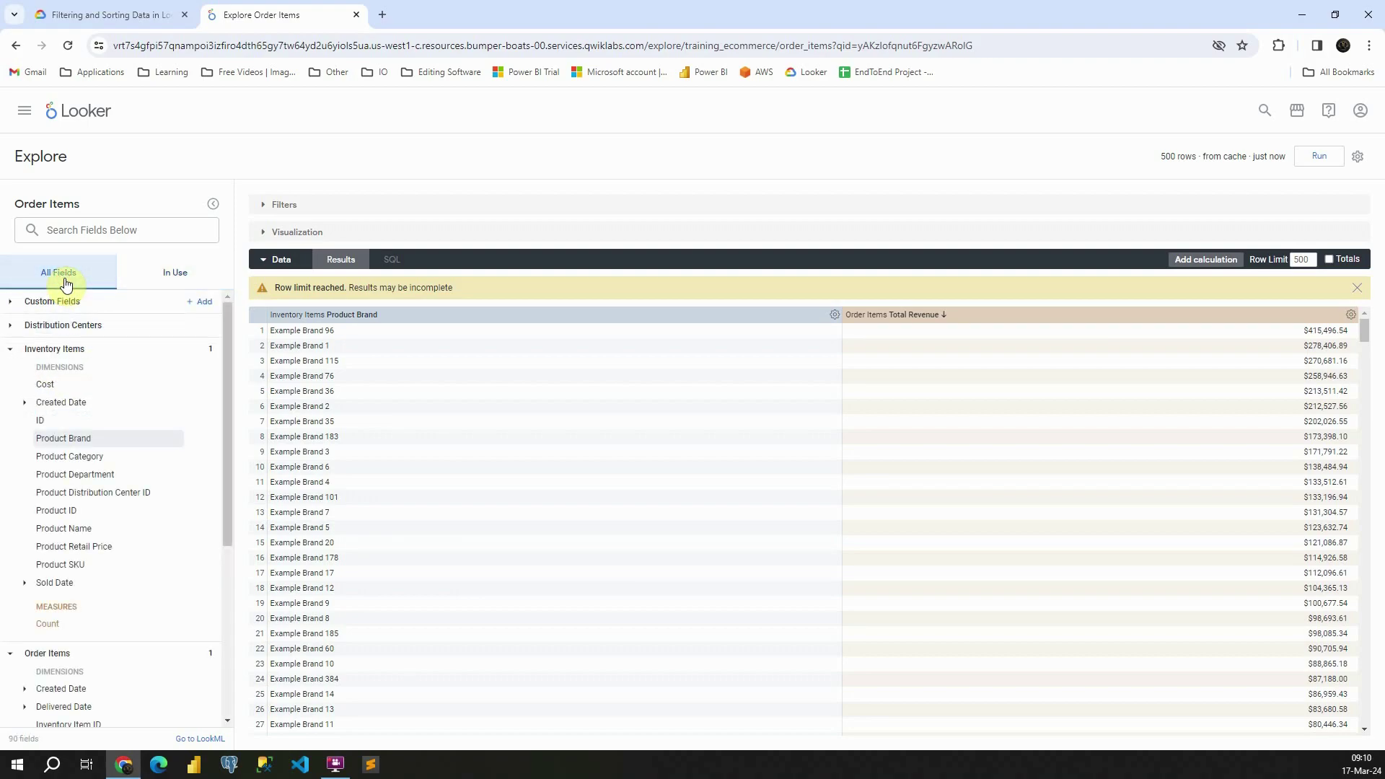
left_click(11, 349)
left_click(11, 373)
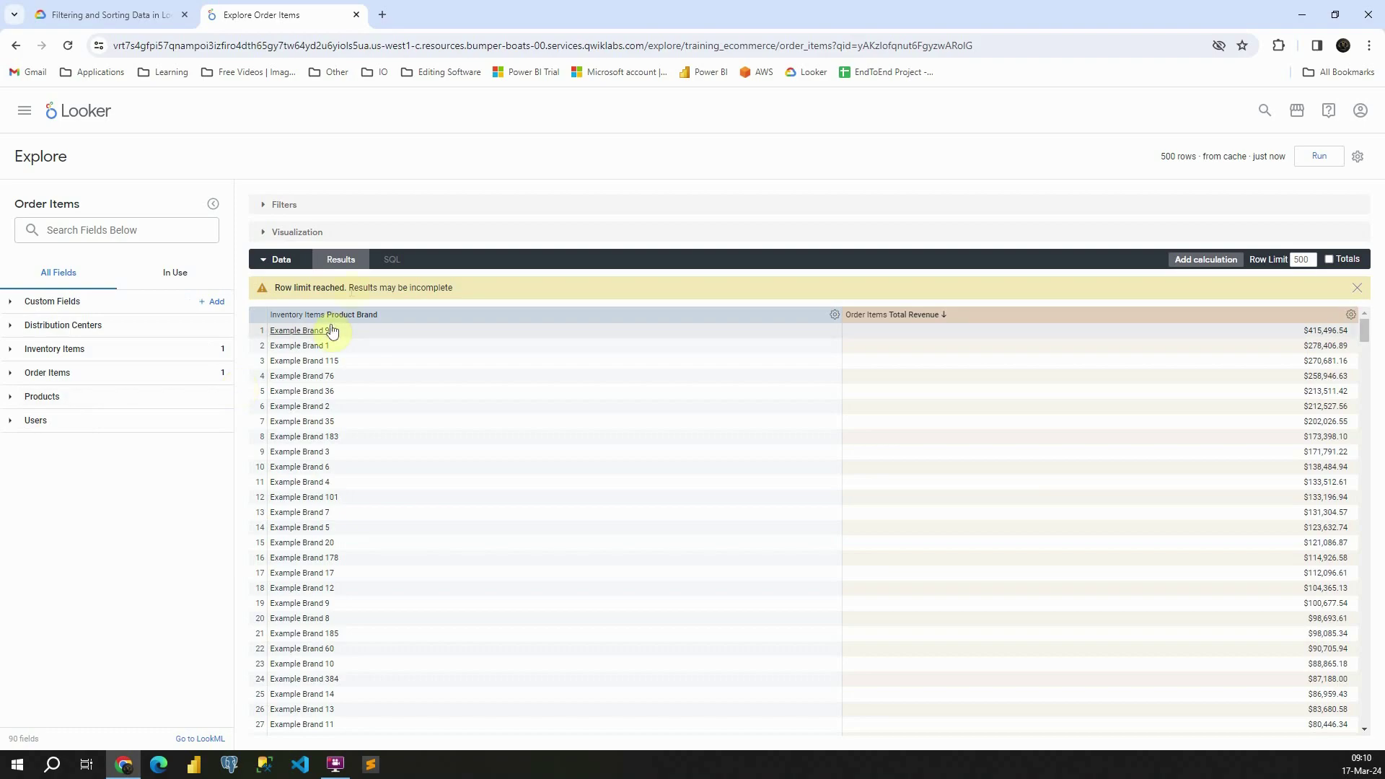
left_click(265, 262)
left_click(263, 261)
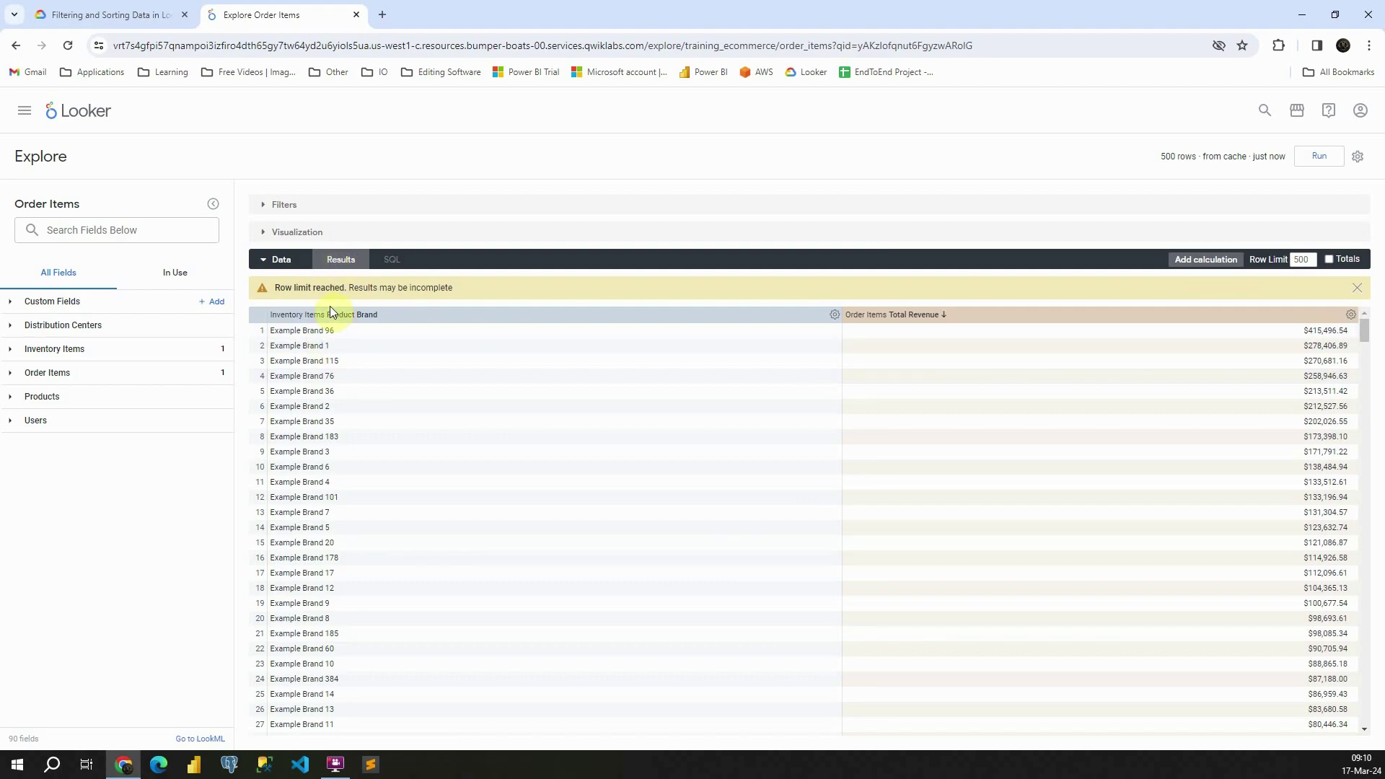
left_click(391, 261)
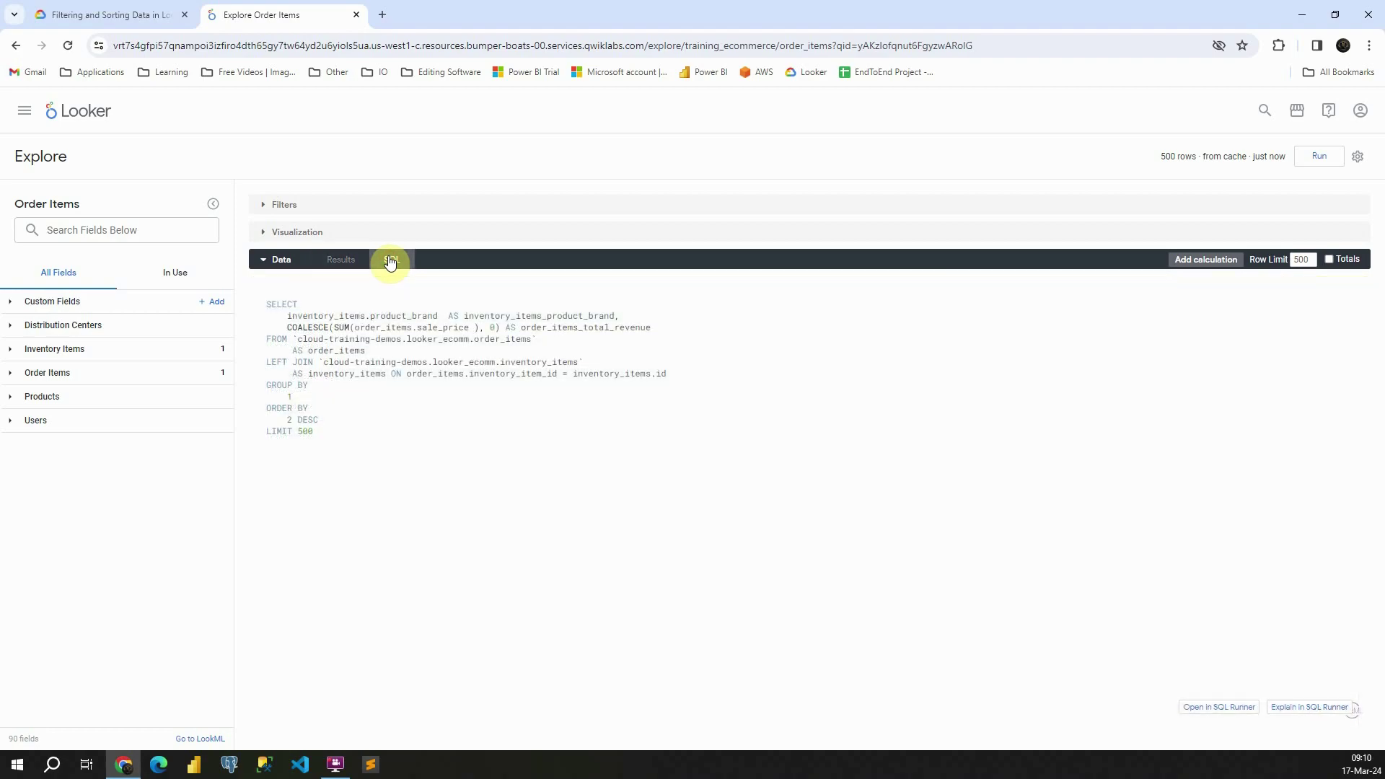
left_click(333, 261)
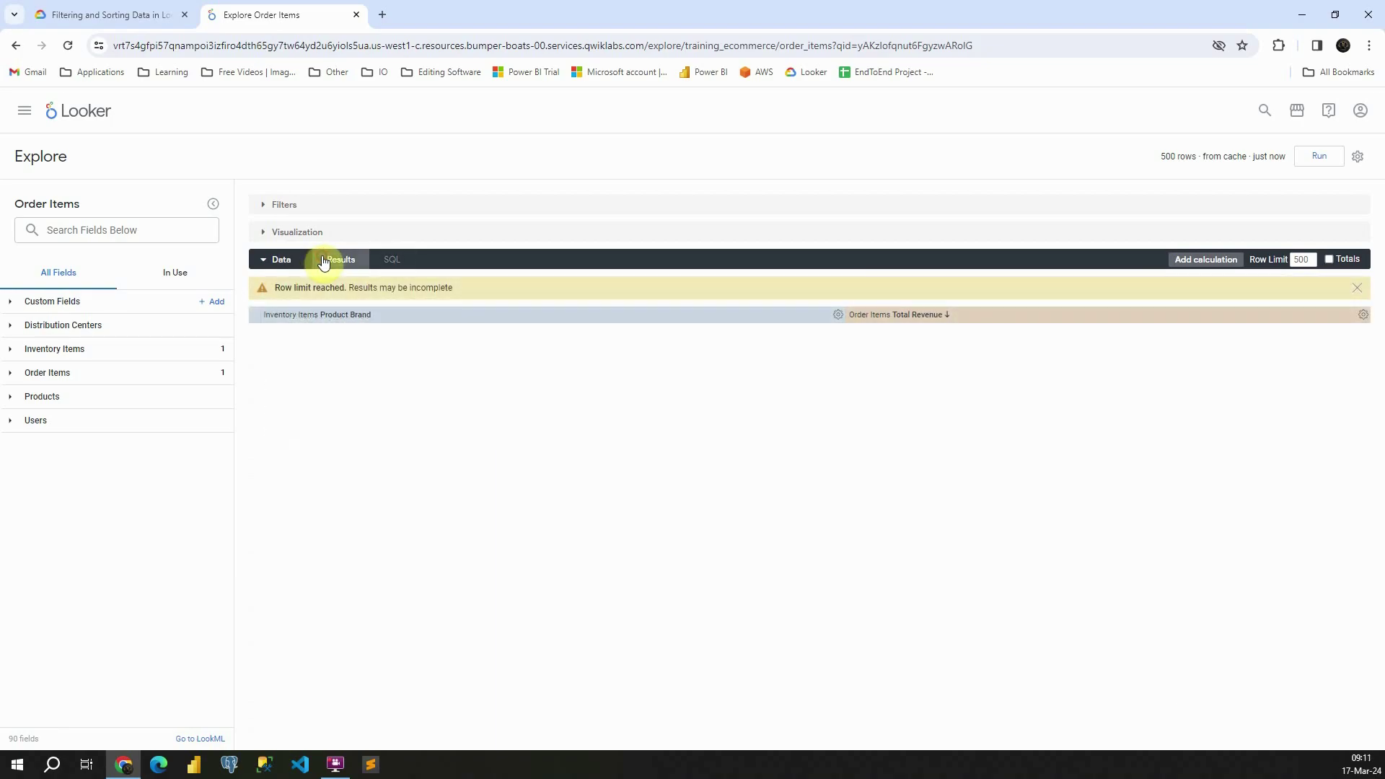
- Add the Order Items Average Sale Price measure and rerun, showing $58 for Example Brand 96
left_click(10, 373)
scroll(115, 559, "down", 1)
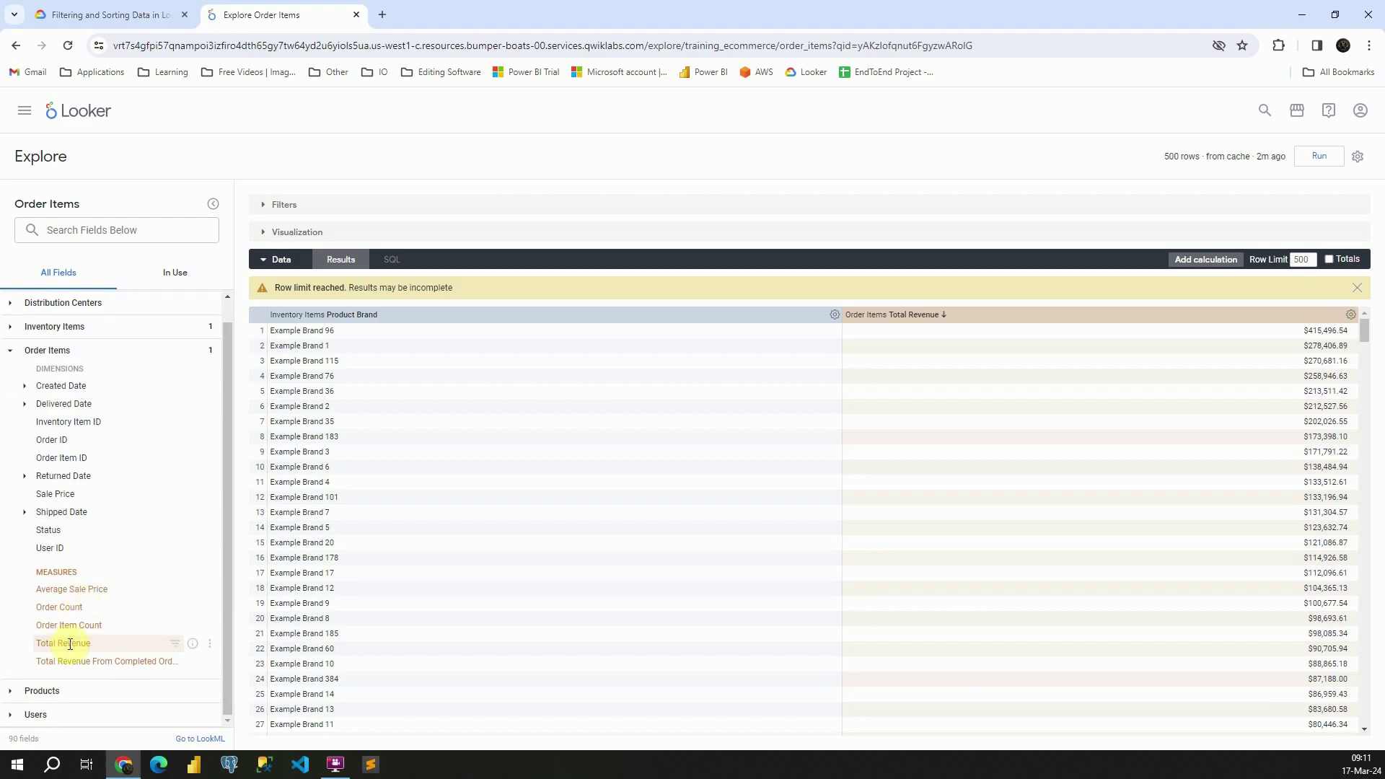
left_click(81, 590)
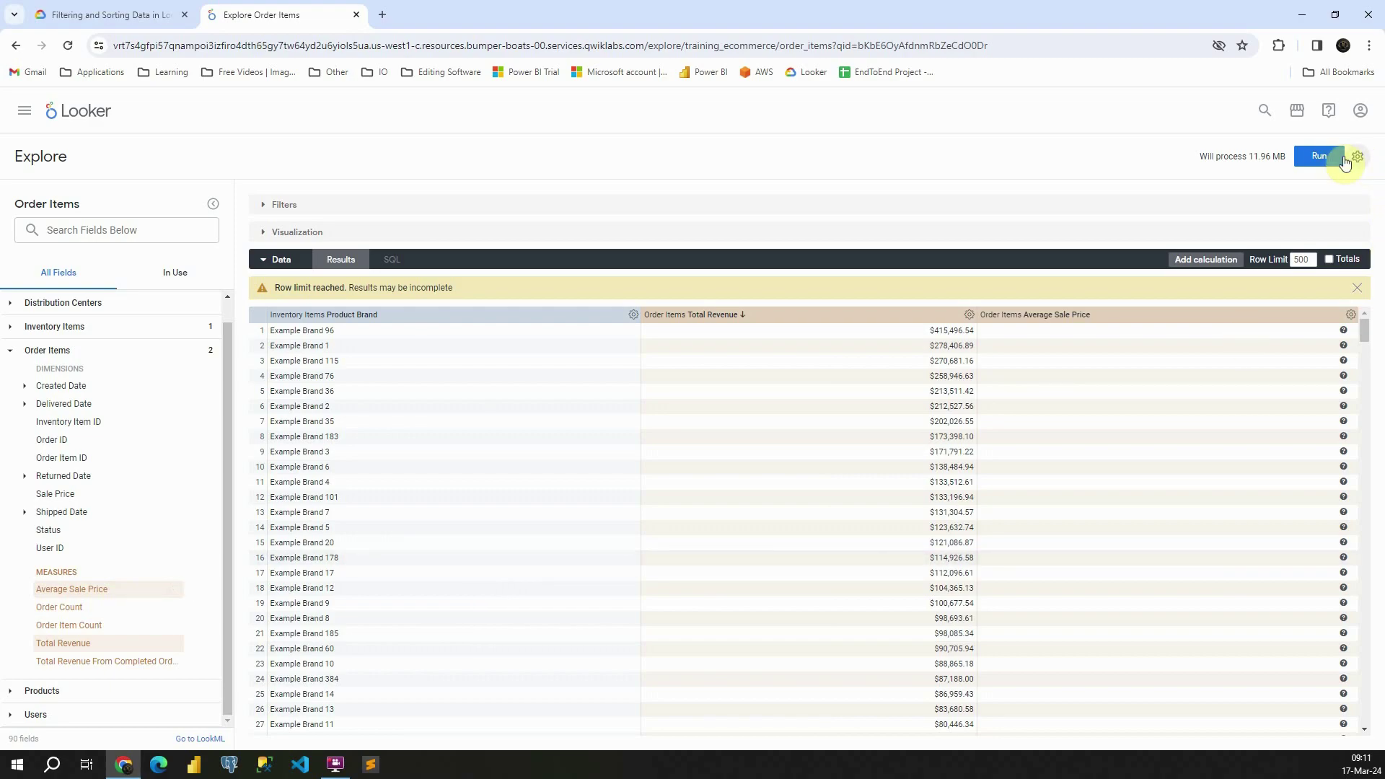
left_click(1318, 156)
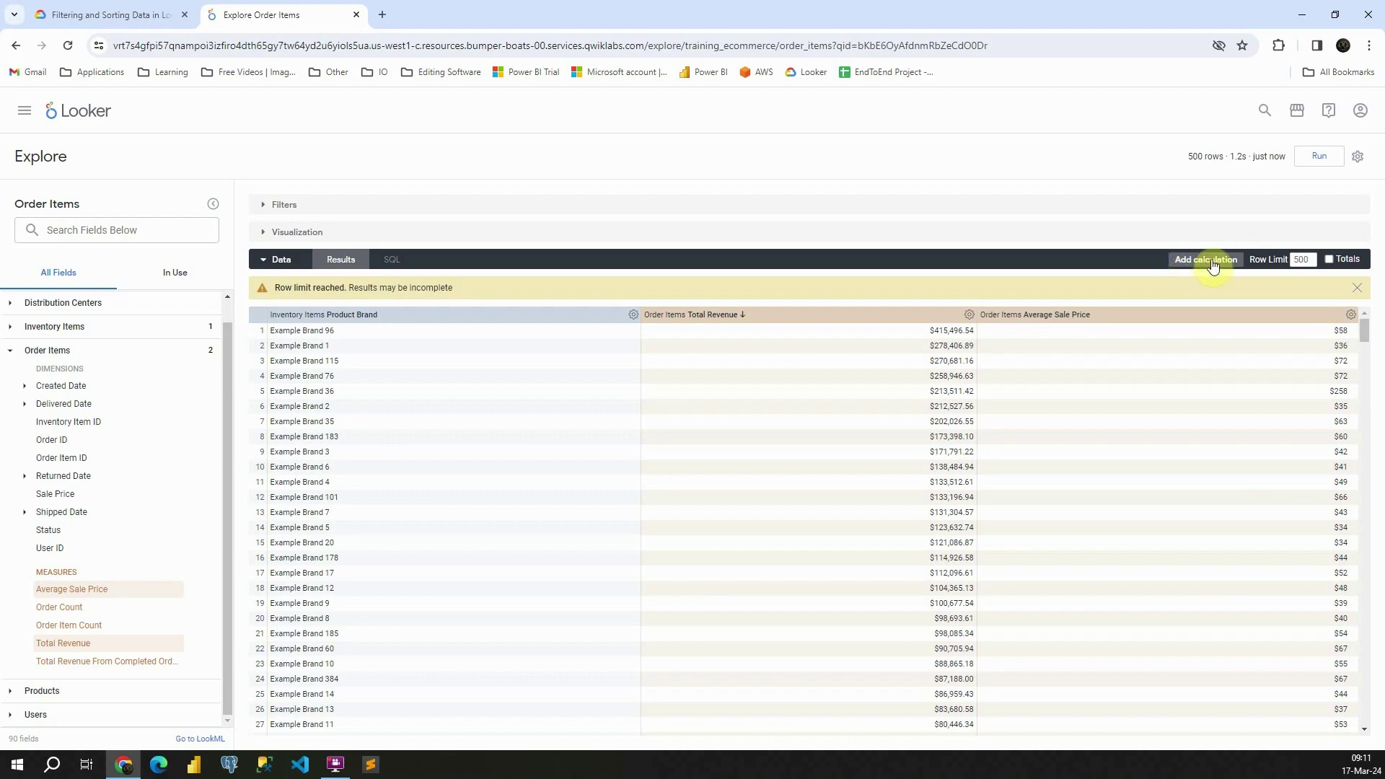
- Set the row limit to 50 and rerun the brand query
double_click(1310, 261)
left_click(1319, 156)
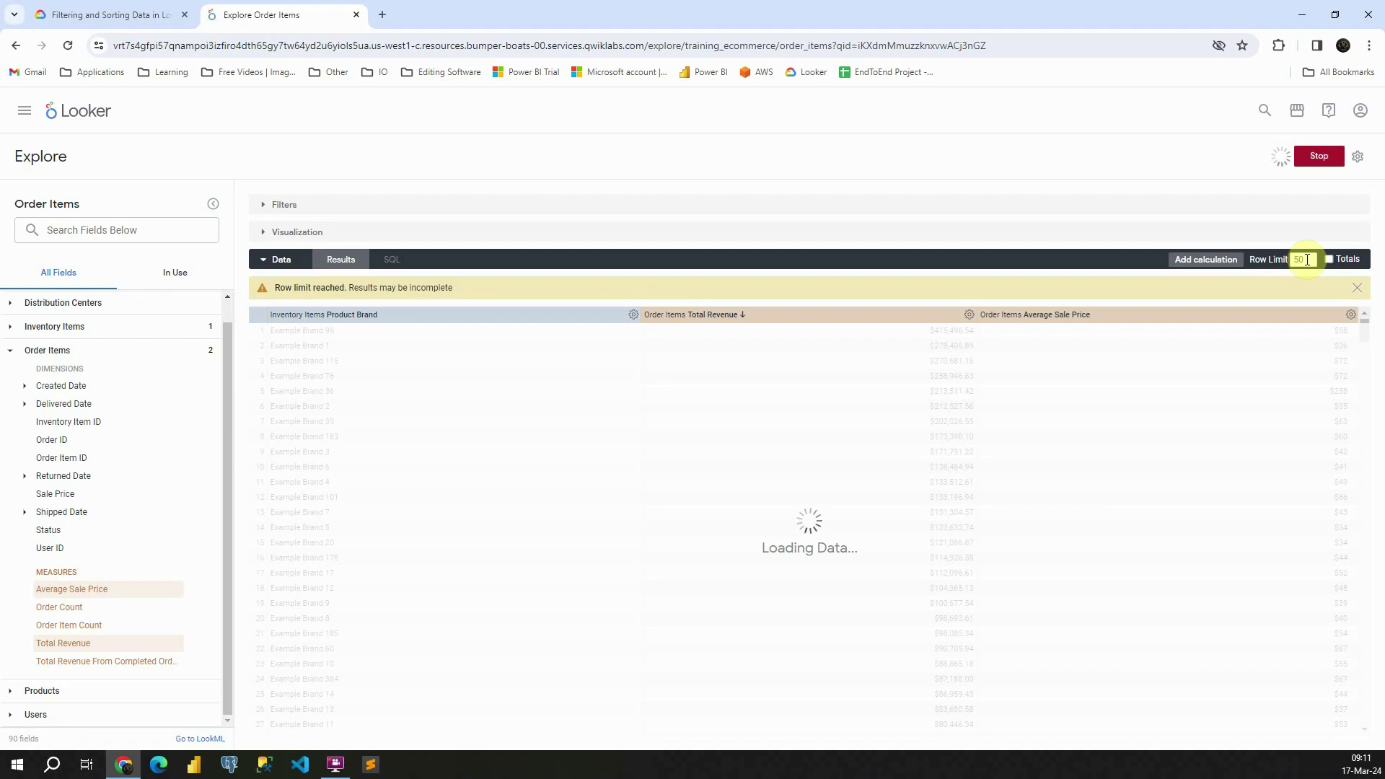
scroll(1157, 436, "down", 5)
scroll(1154, 437, "down", 1)
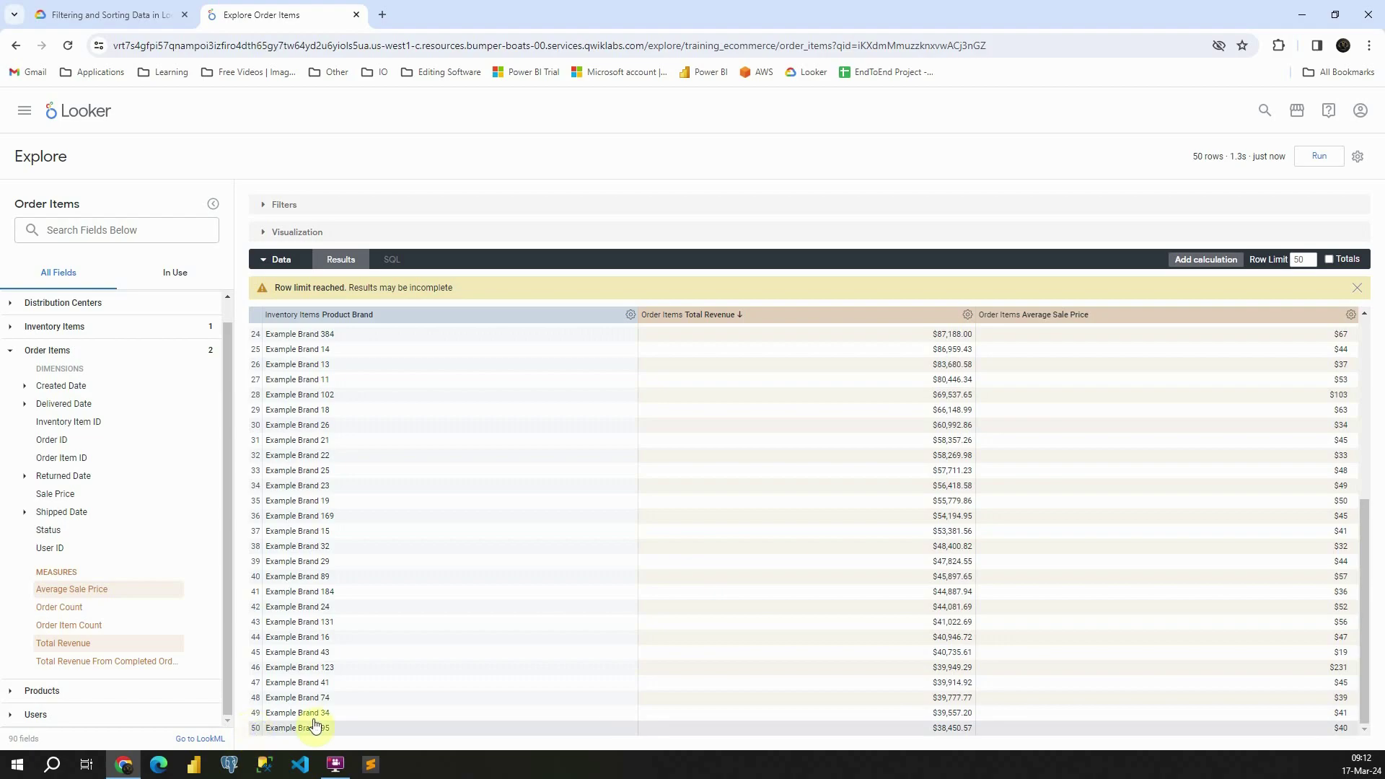
scroll(1080, 494, "up", 5)
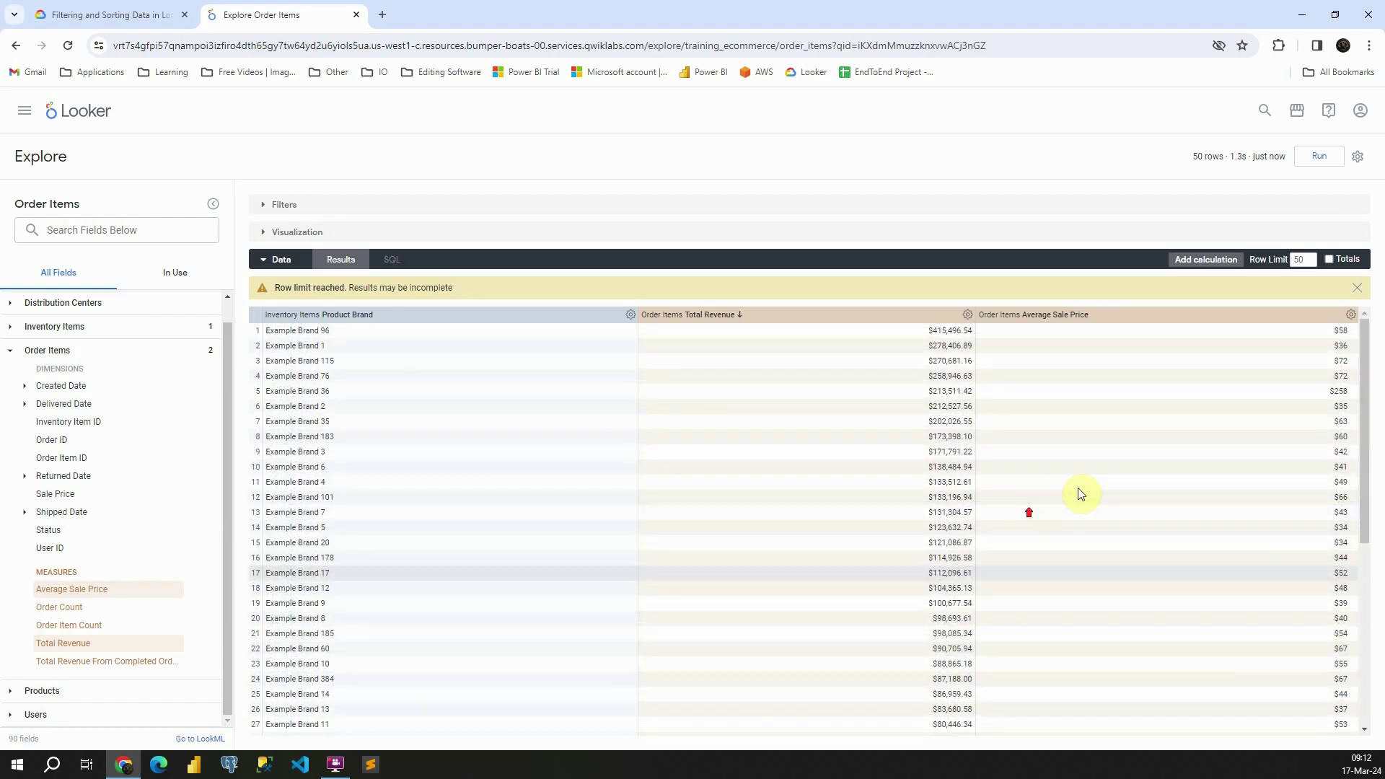
- Enable Totals and rerun, showing $7,789,857.10 revenue and $46 average sale price
left_click(1331, 258)
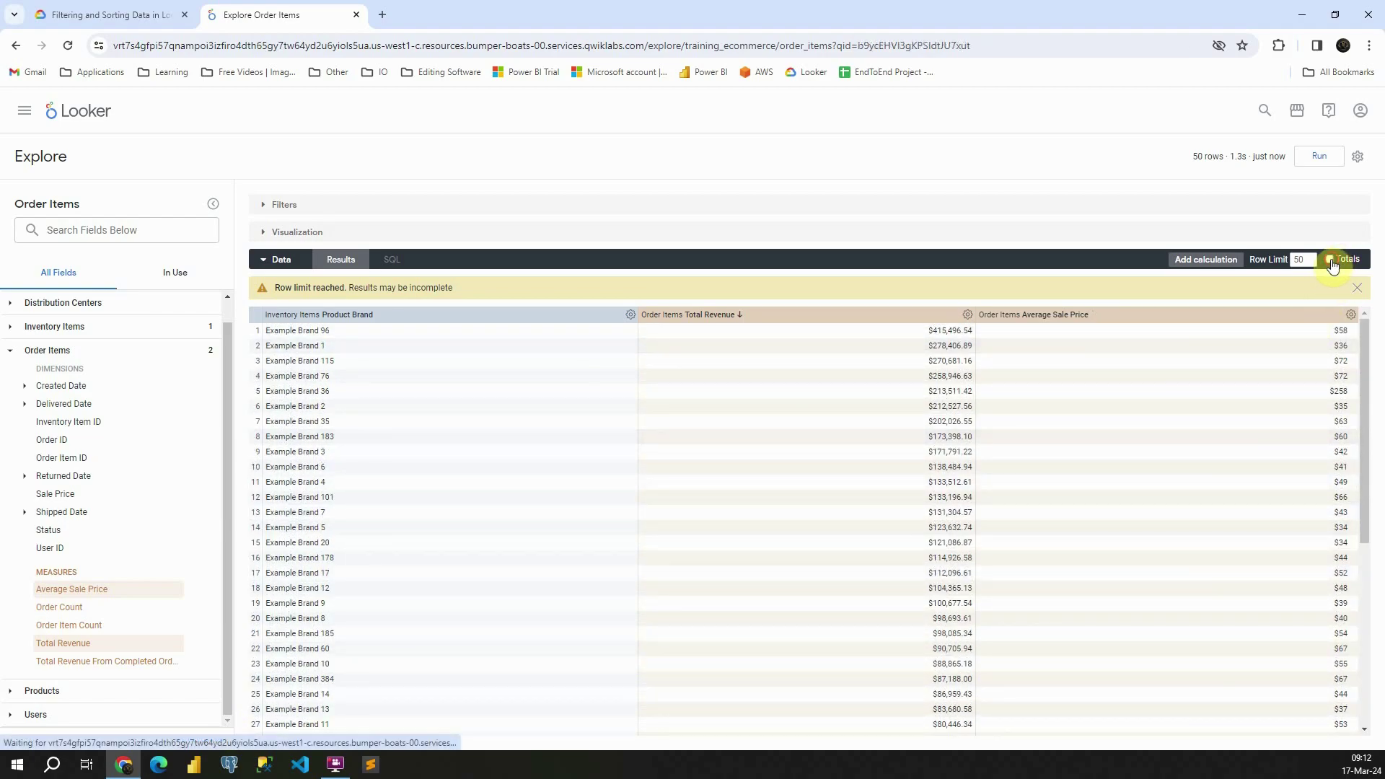
left_click(1312, 159)
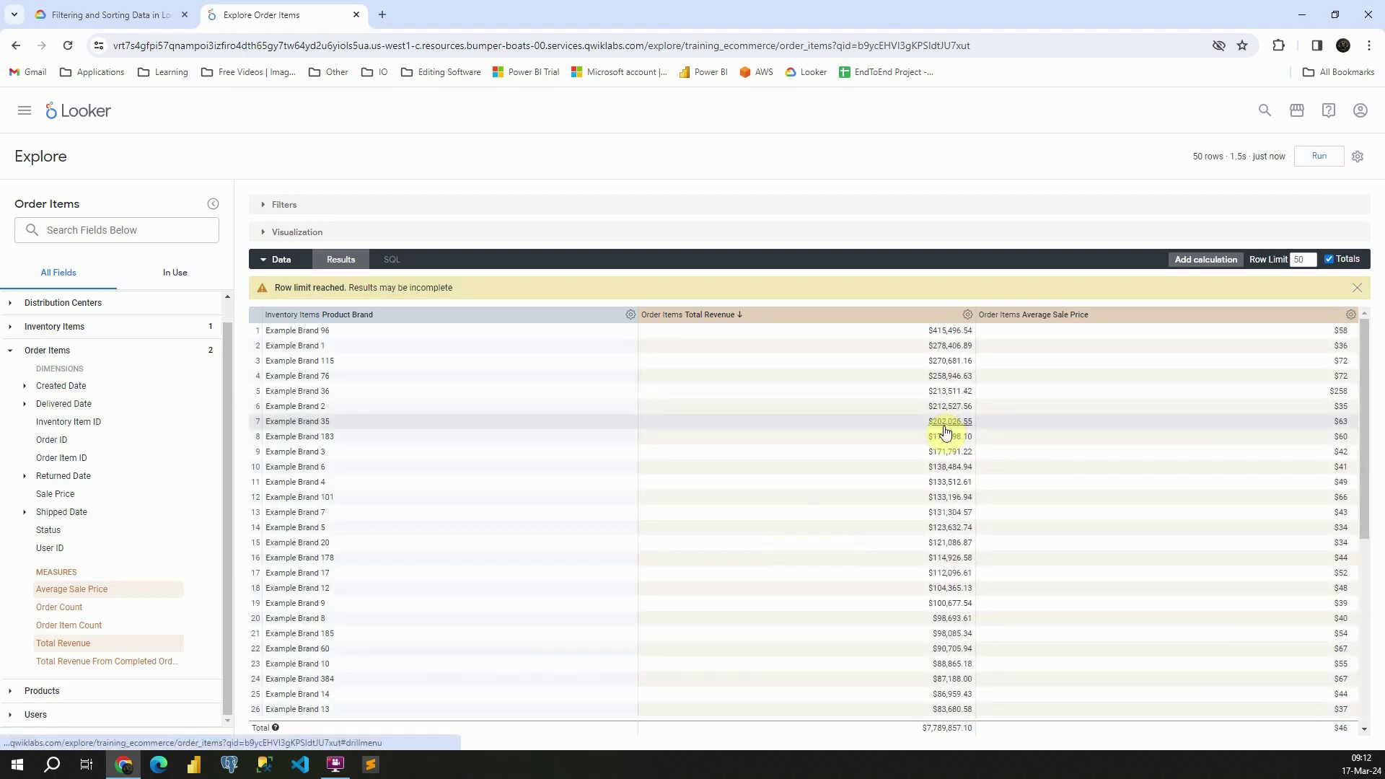
scroll(902, 425, "down", 5)
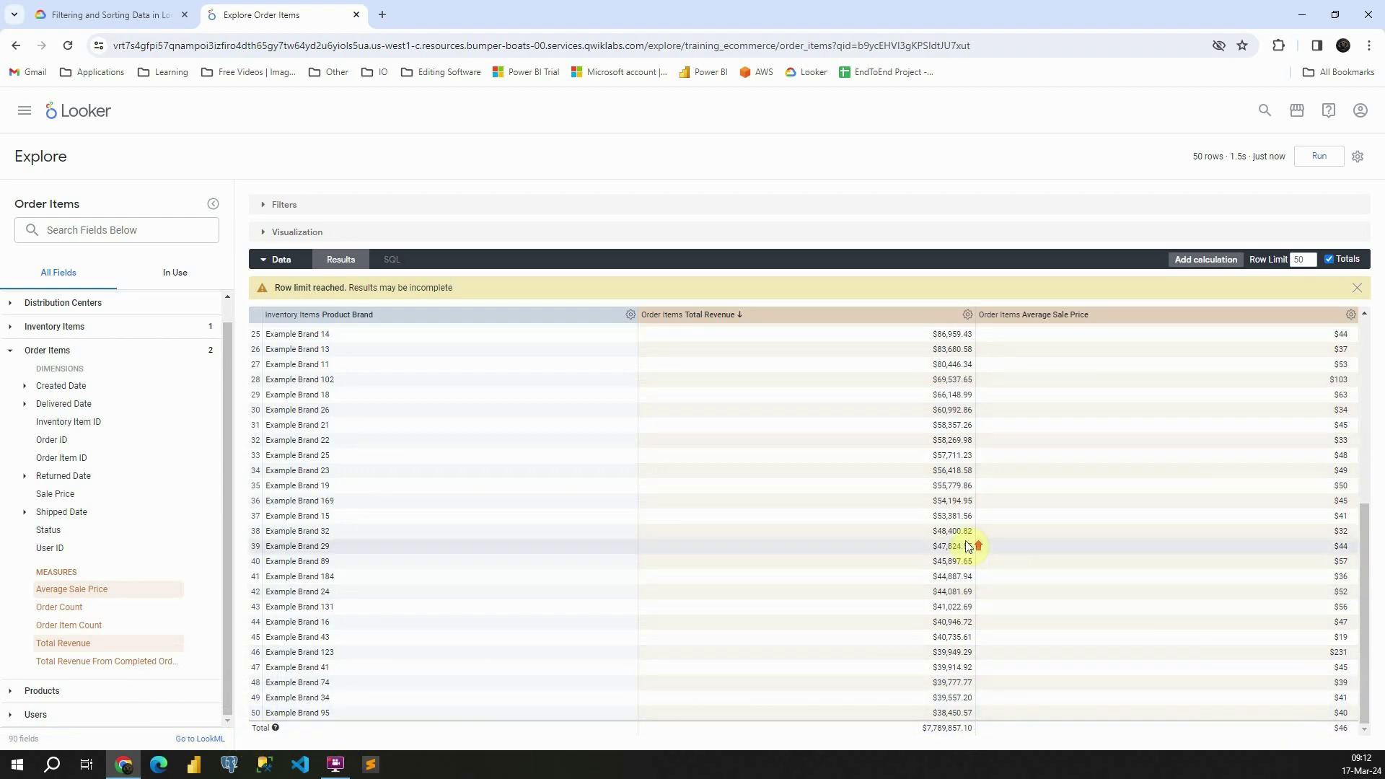
scroll(969, 546, "up", 5)
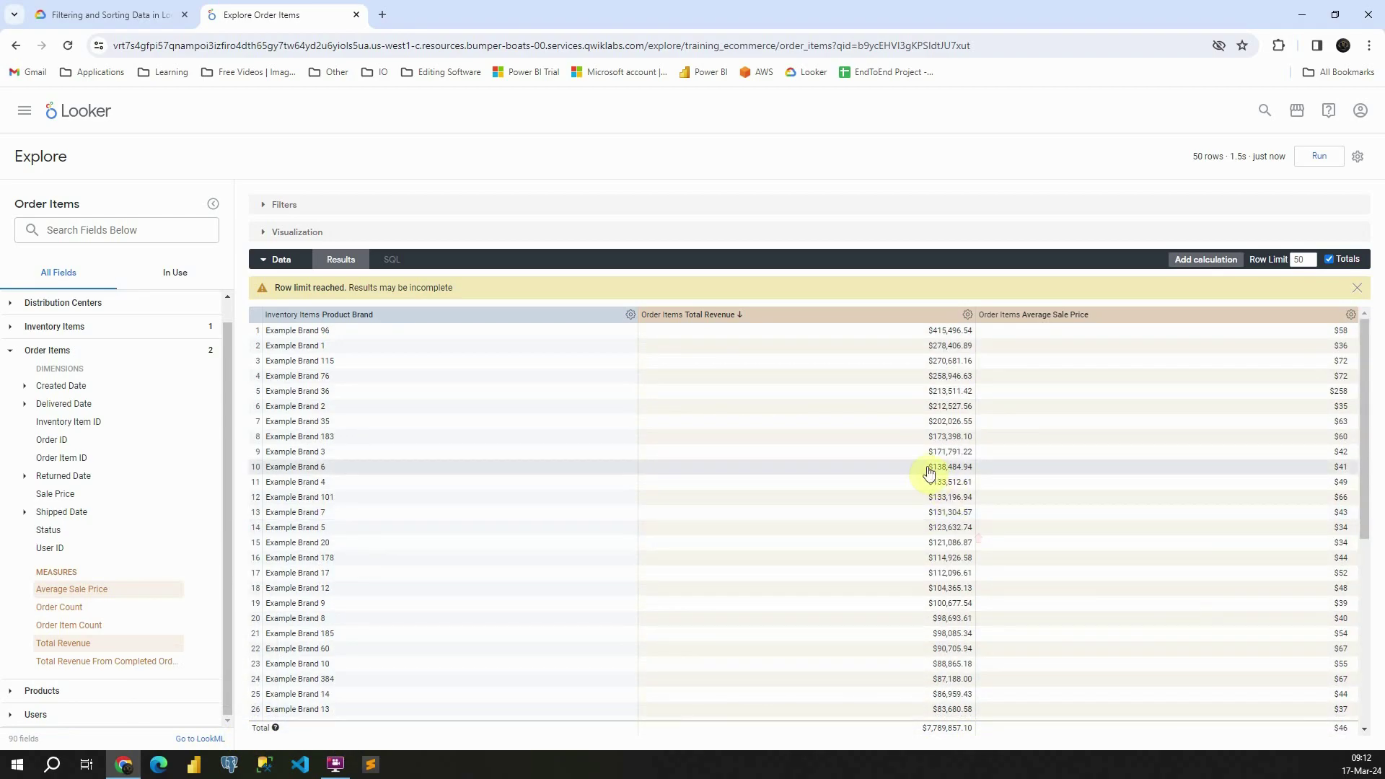
- Try table and pie visualizations, settle on table, and fold the Visualization panel away
left_click(262, 236)
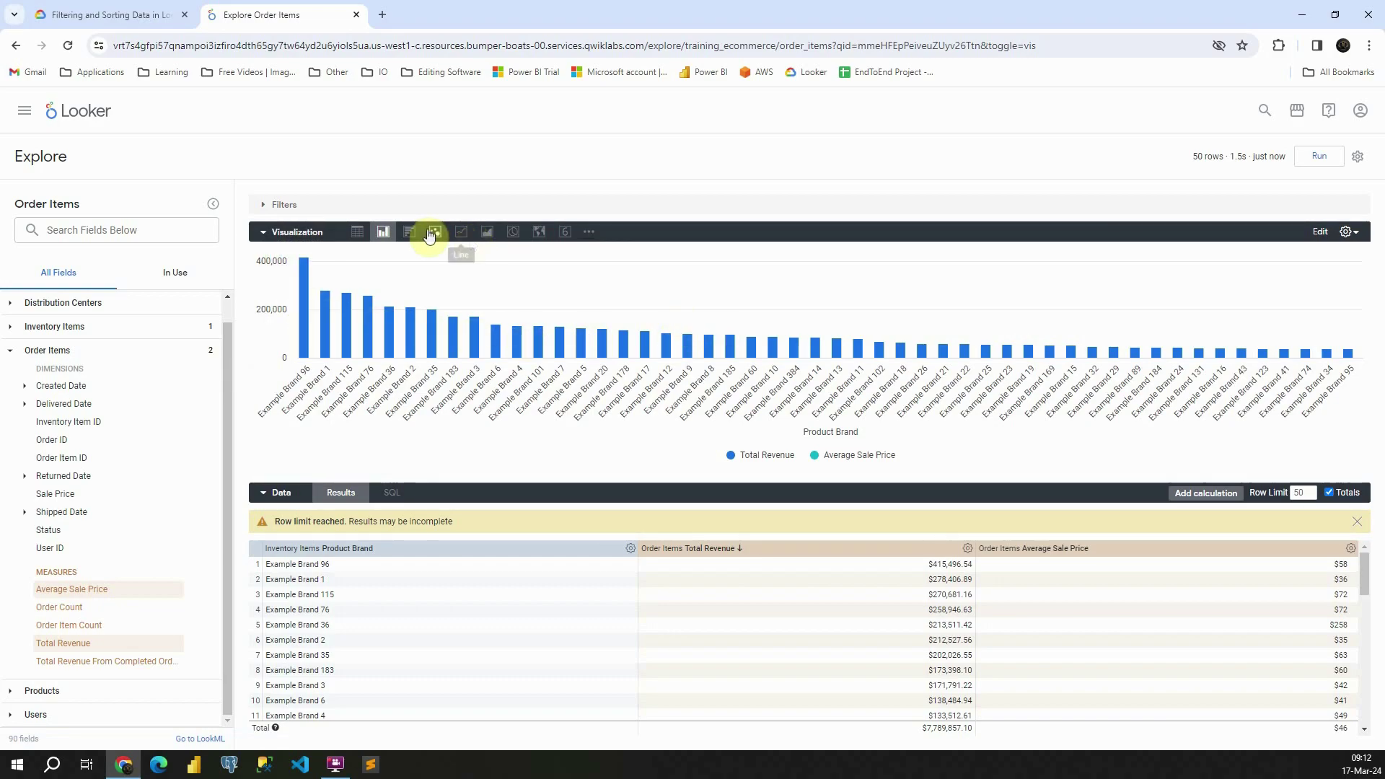
left_click(358, 232)
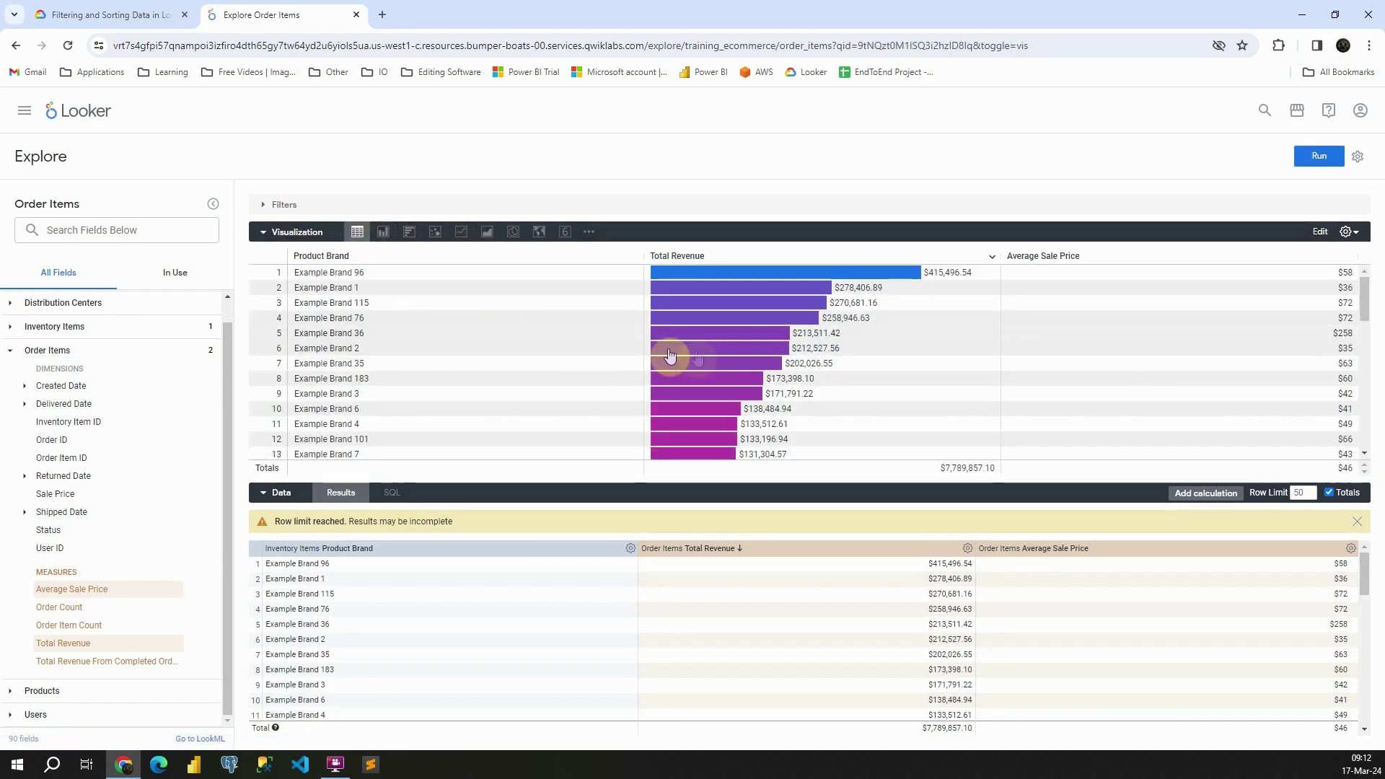
left_click(514, 232)
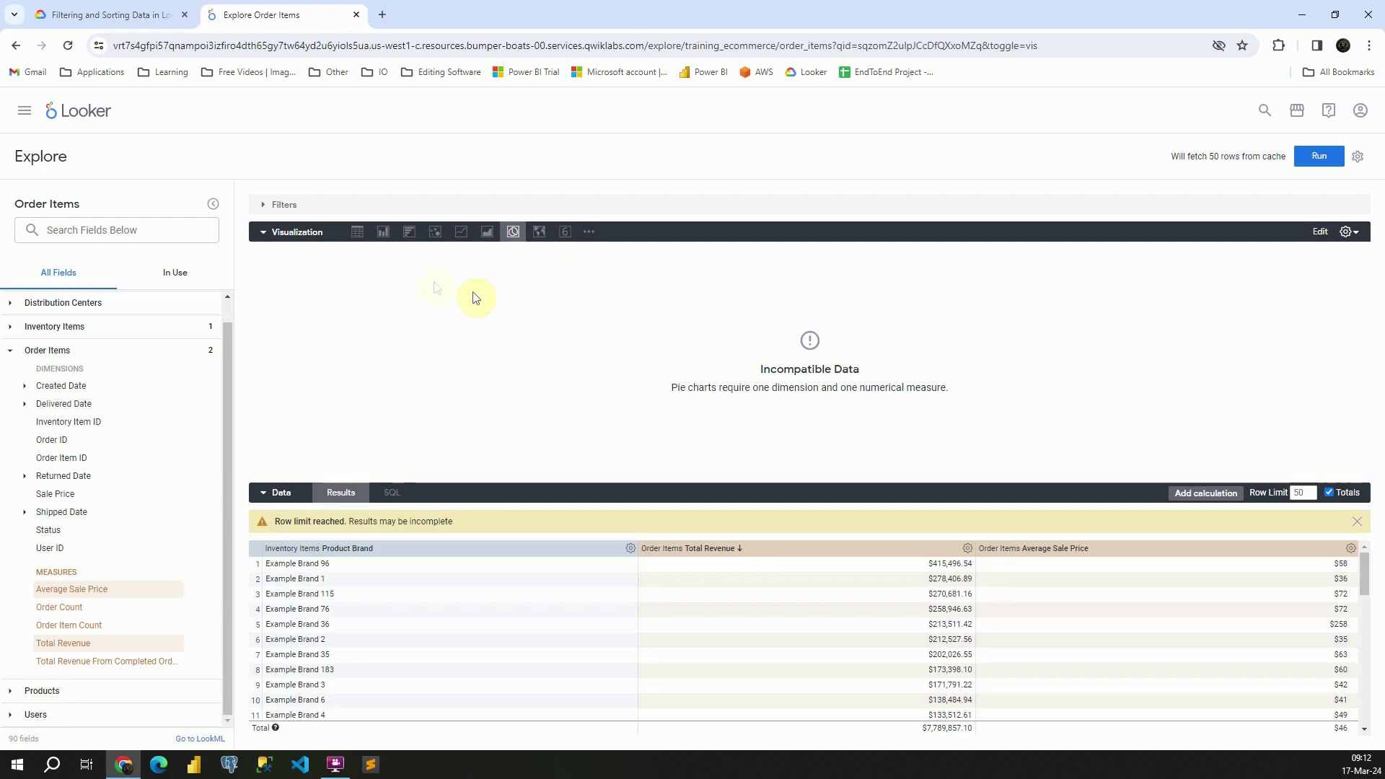
left_click(358, 231)
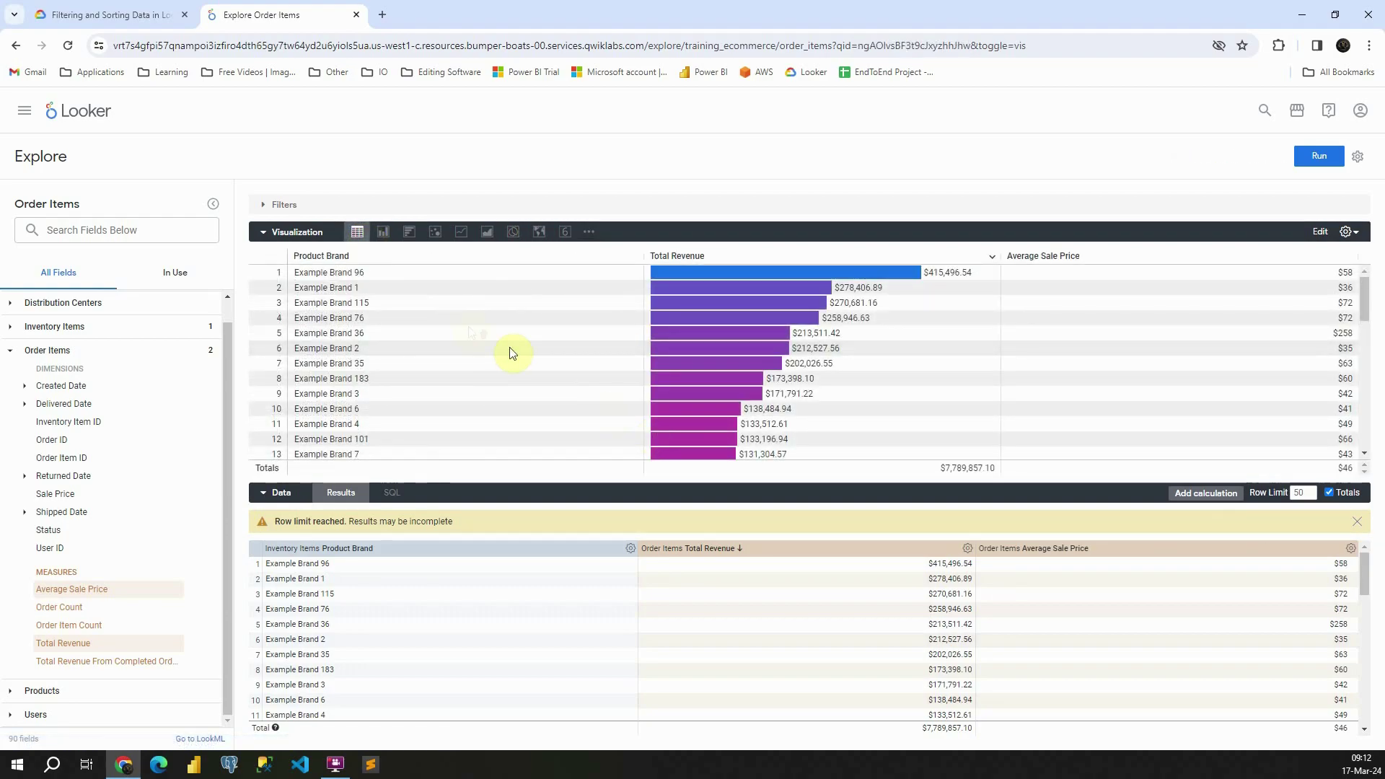
left_click(264, 231)
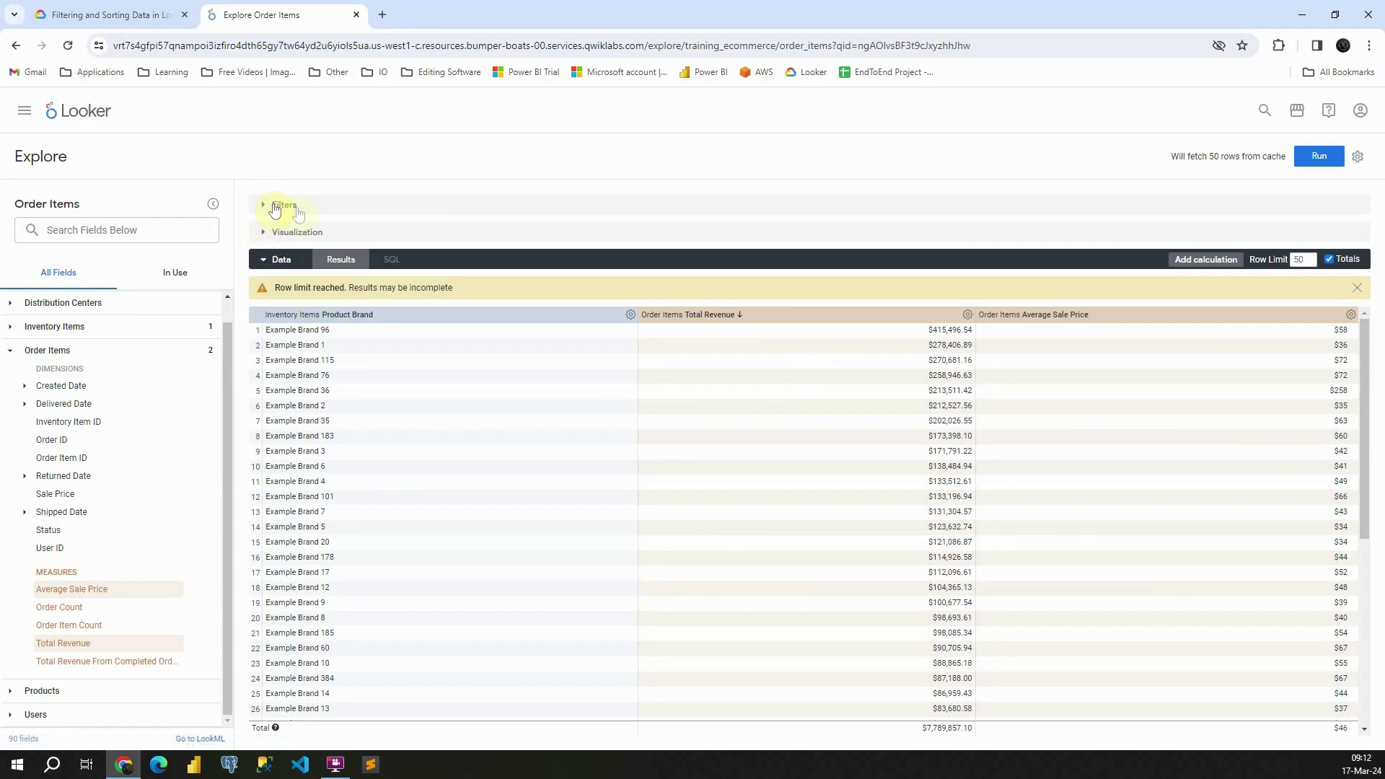
- Filter Order Items Status to Returned and rerun the query, bringing revenue to $77,727.19
left_click(275, 208)
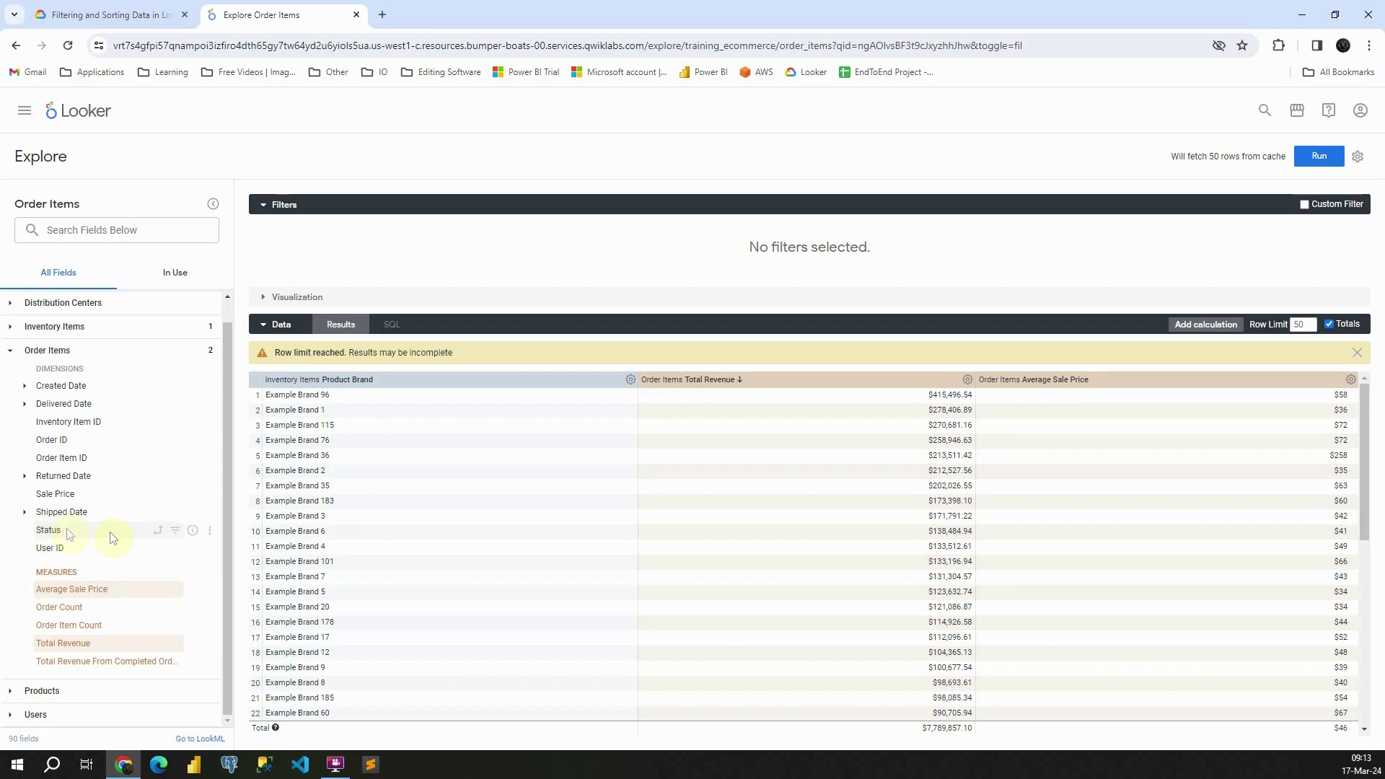
left_click(175, 531)
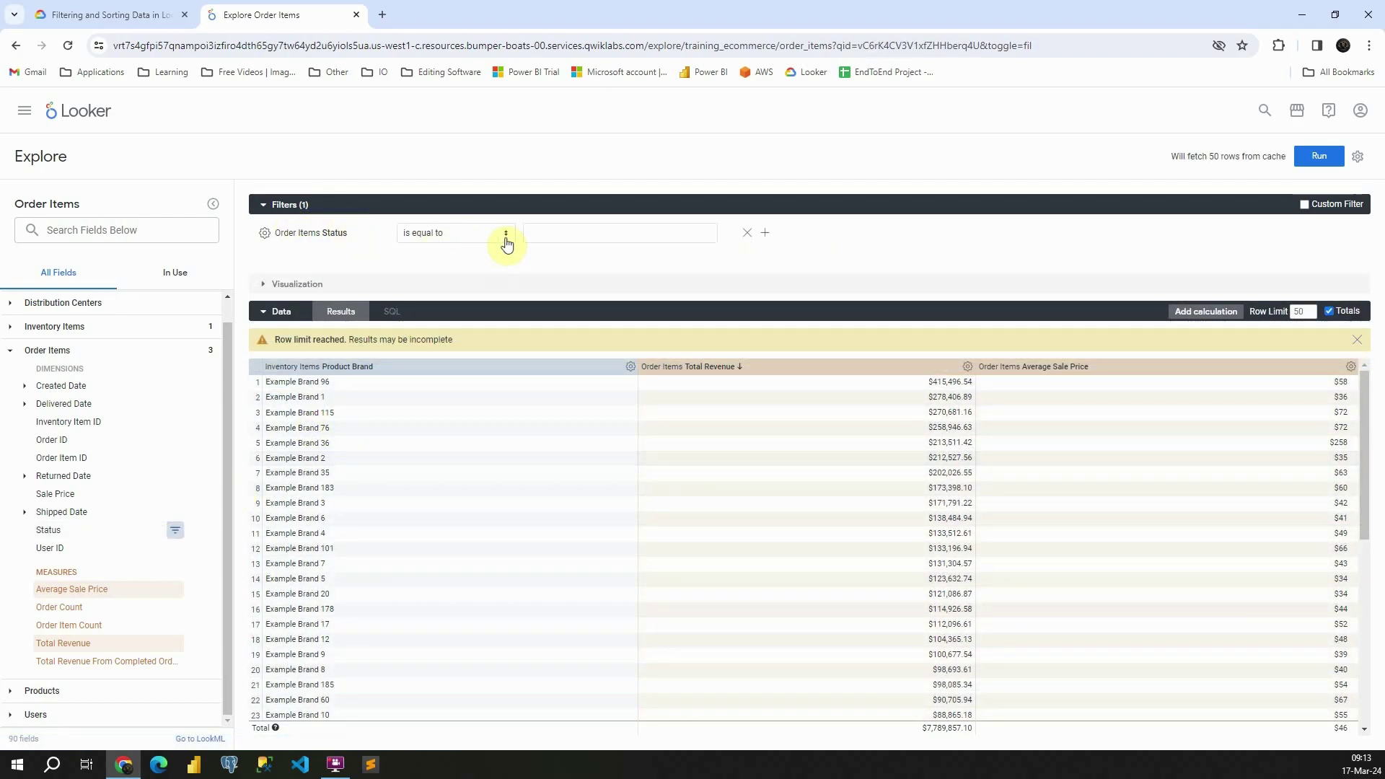
left_click(507, 243)
left_click(551, 236)
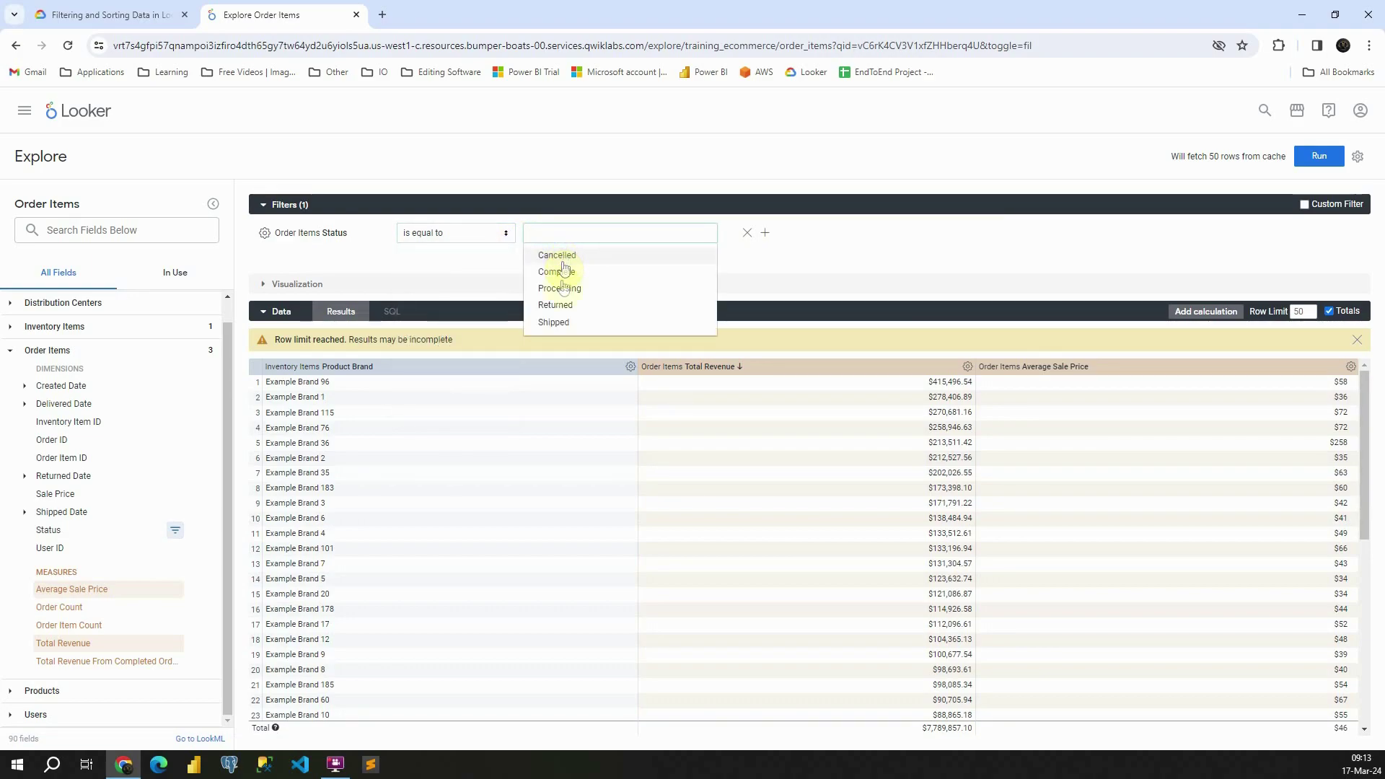
left_click(564, 305)
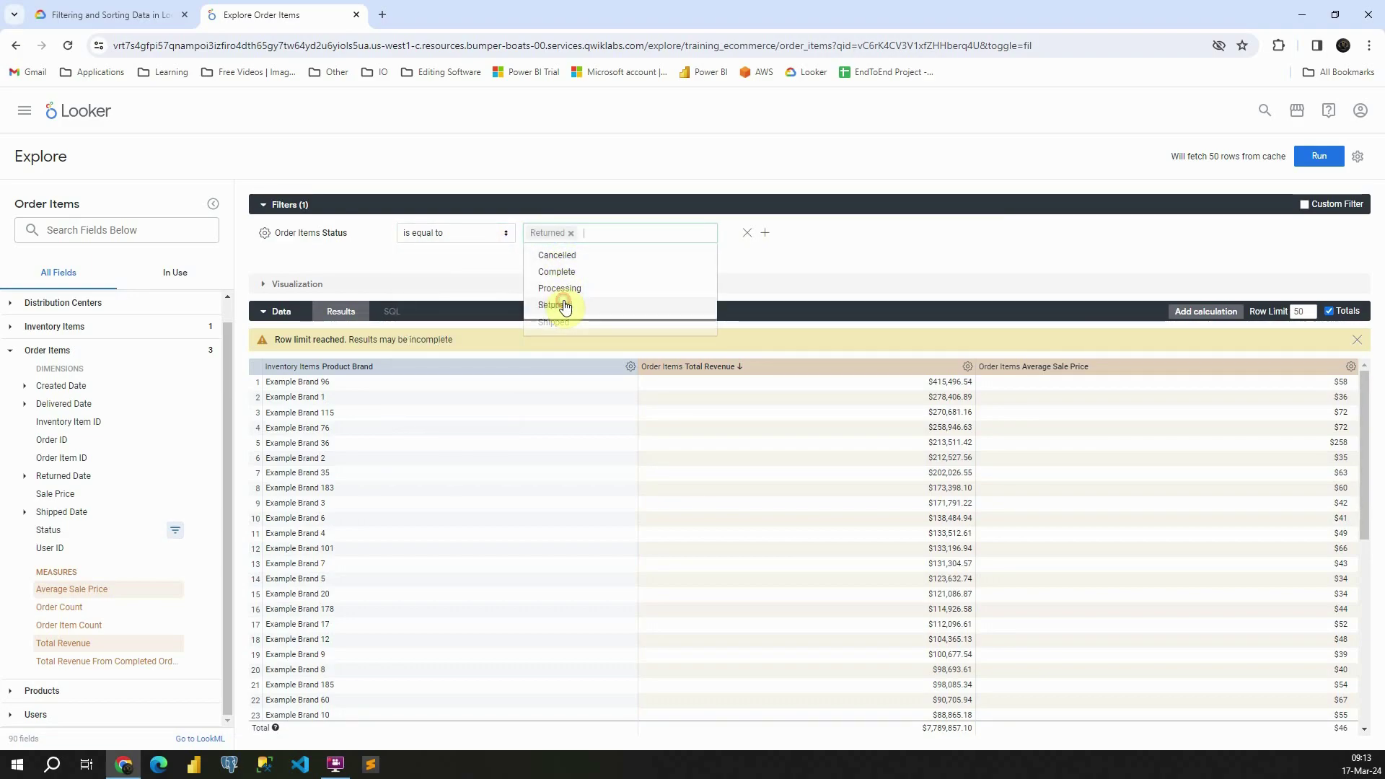
left_click(798, 261)
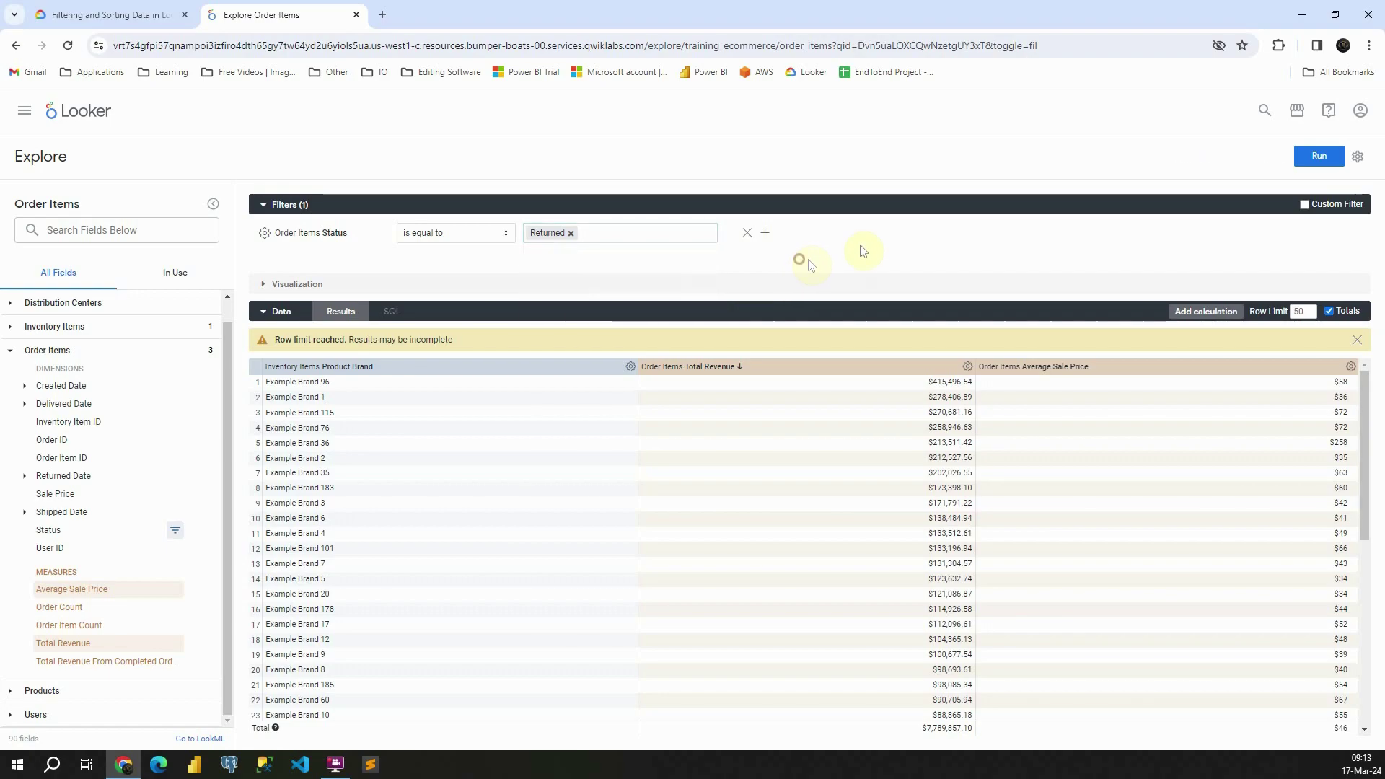
left_click(1324, 156)
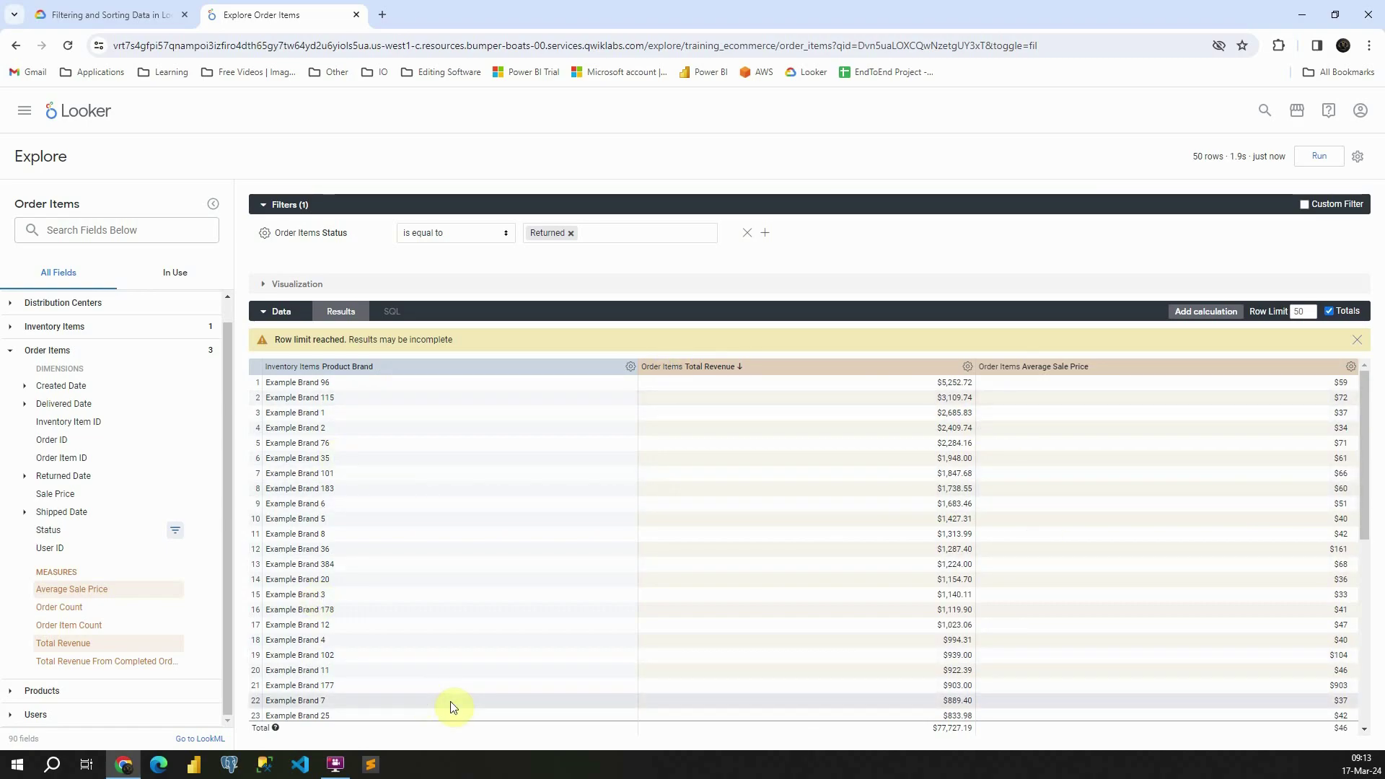
- Add the Order Items Status dimension as a column and rerun, showing Returned on every brand
left_click(47, 530)
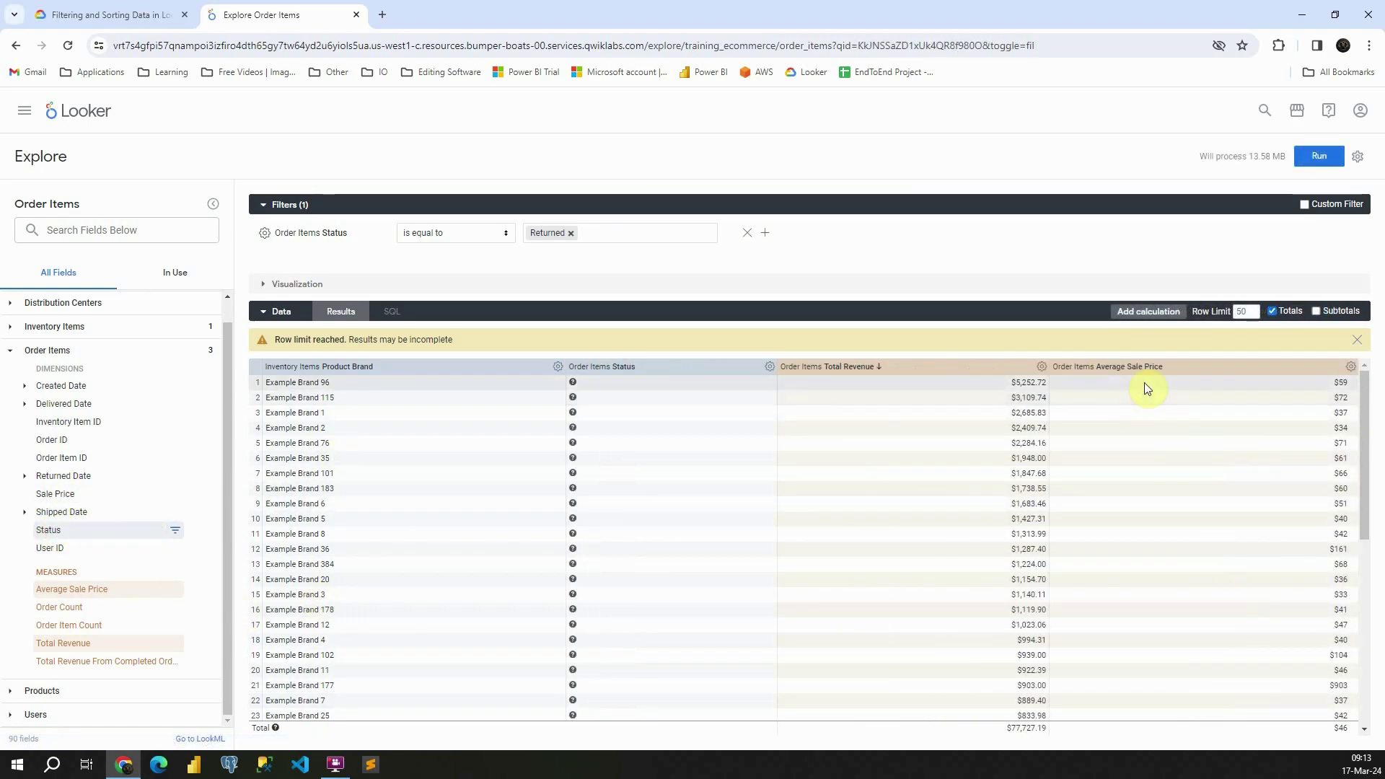
left_click(1319, 156)
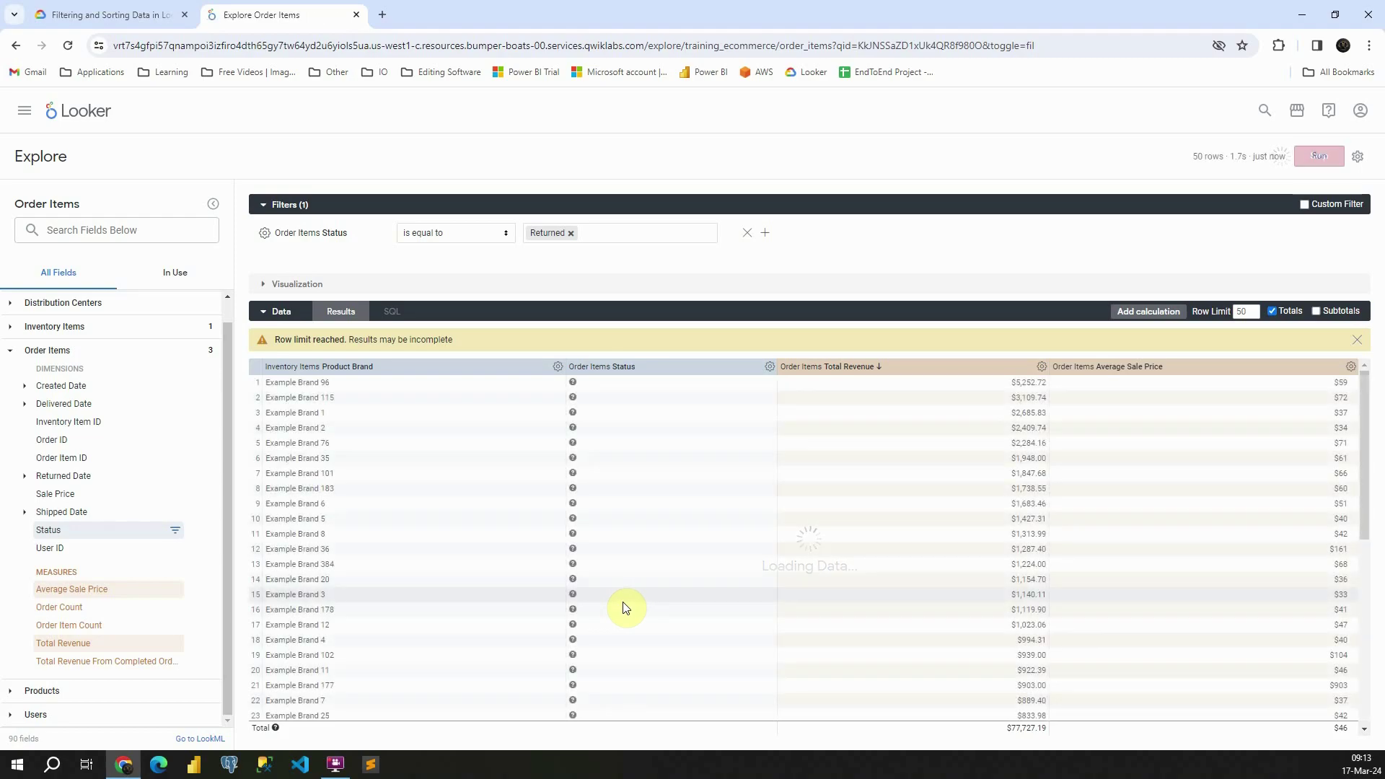
scroll(608, 439, "down", 5)
scroll(606, 471, "up", 5)
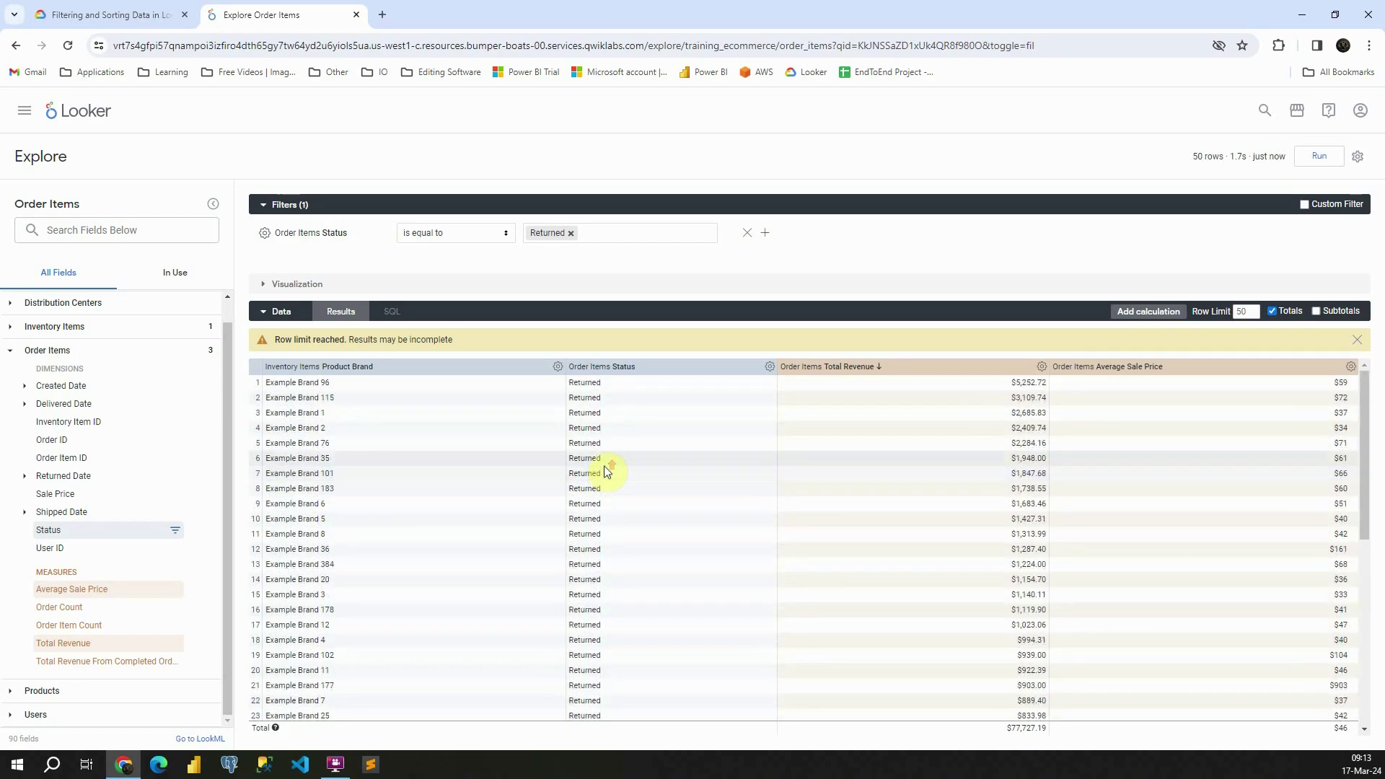